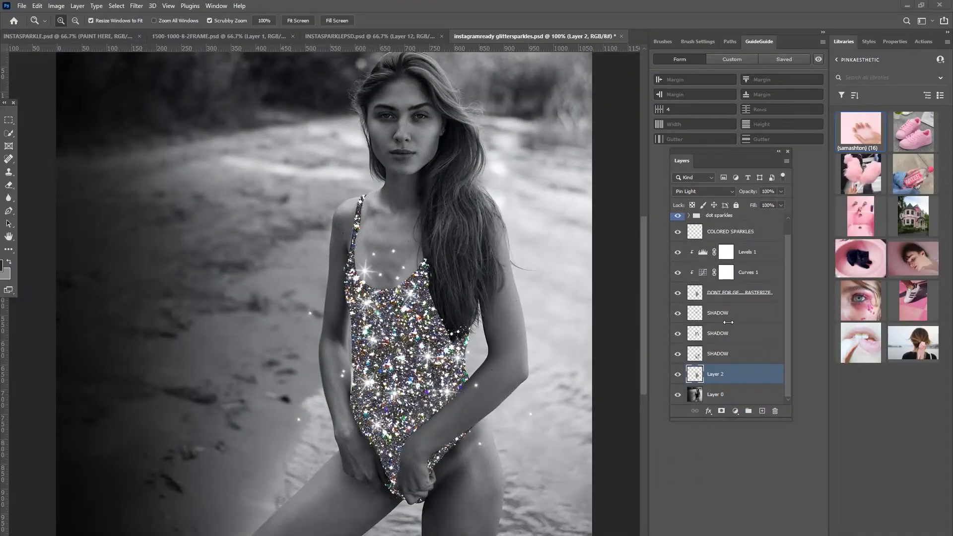
Step: Restore the maximized program window to a smaller size and reposition it and the Layers panel to expose the desktop
scroll(728, 322, up, 1)
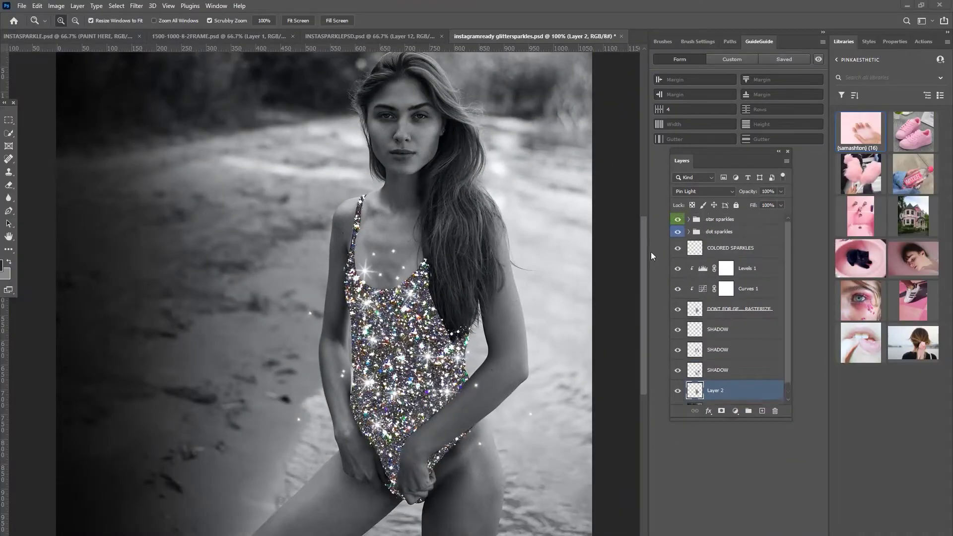
click(924, 6)
drag(748, 155, 144, 108)
drag(776, 10, 625, 4)
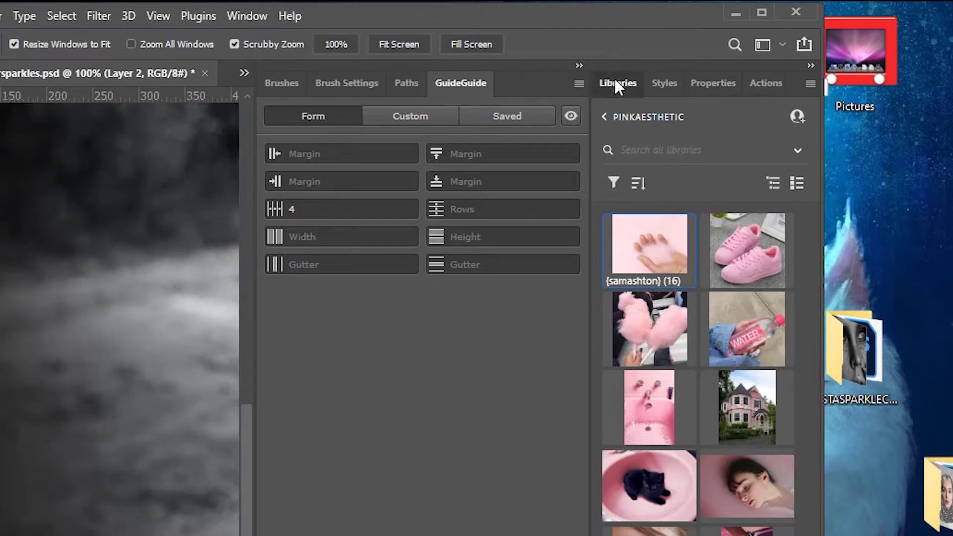
Step: Show the Libraries options that include creating a new library
click(811, 83)
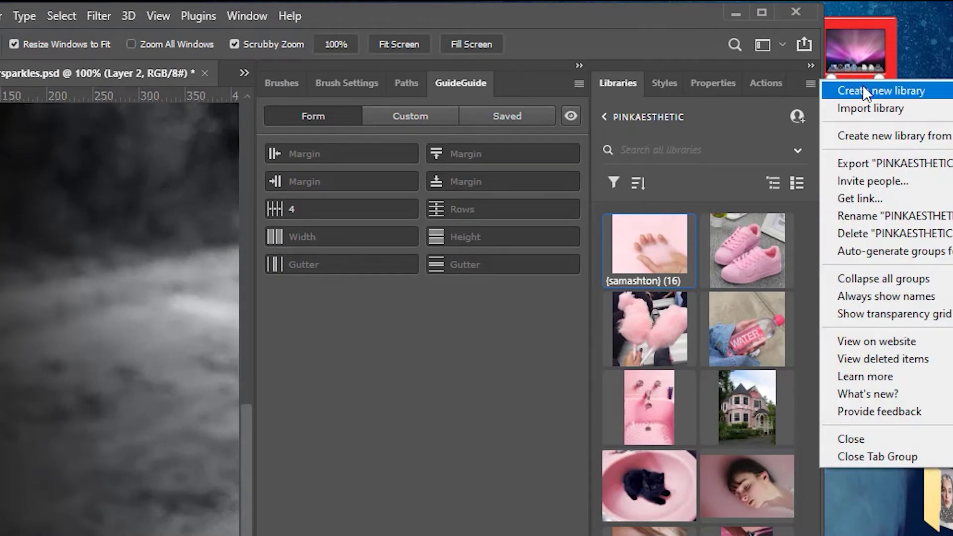
click(598, 79)
Step: Open INSTASPARKLEPSD.psd from the INSTASPARKLECOVERS desktop folder and close the document again
drag(611, 10, 631, 97)
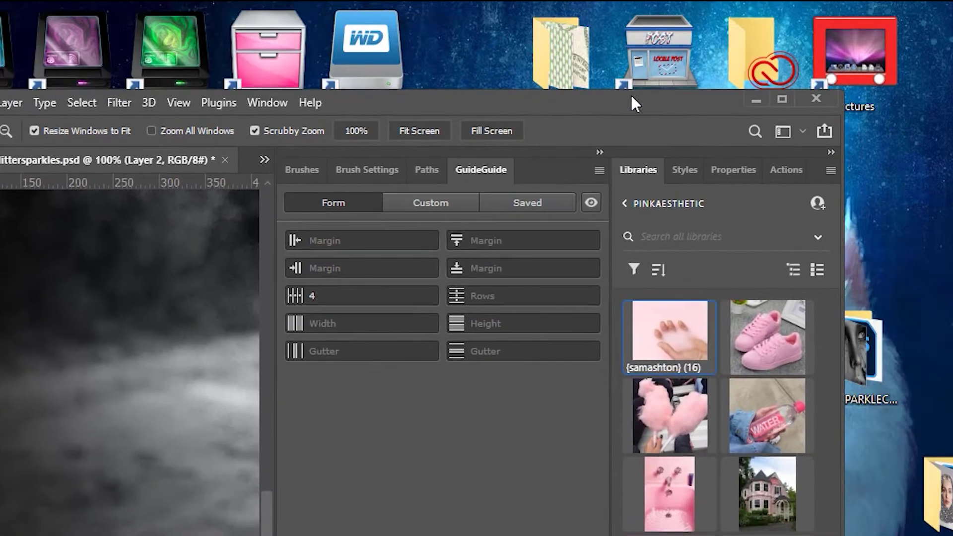
double_click(873, 359)
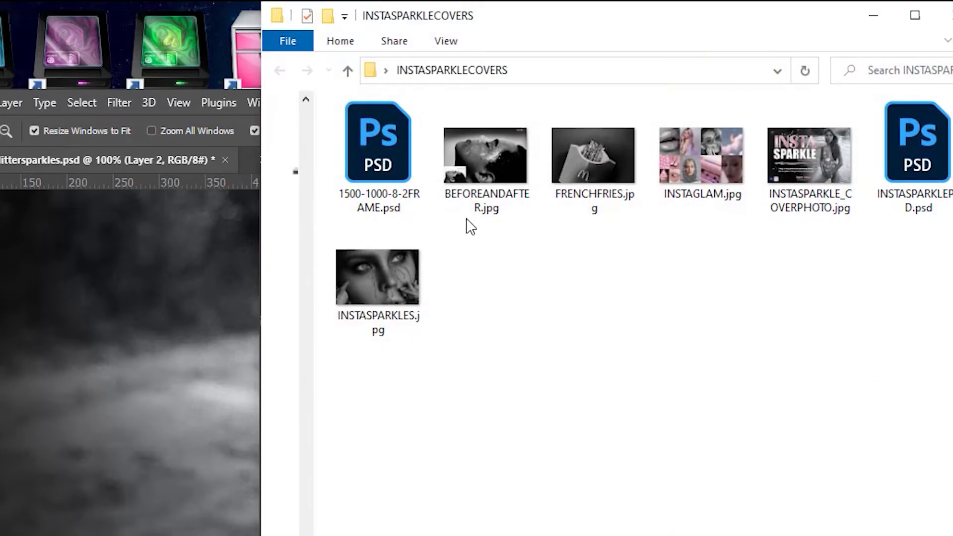
double_click(919, 164)
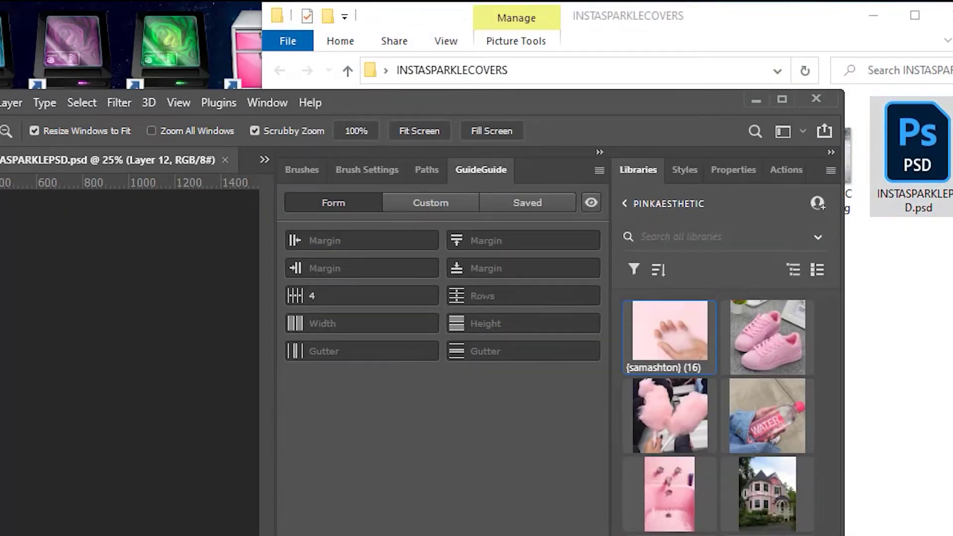
click(225, 160)
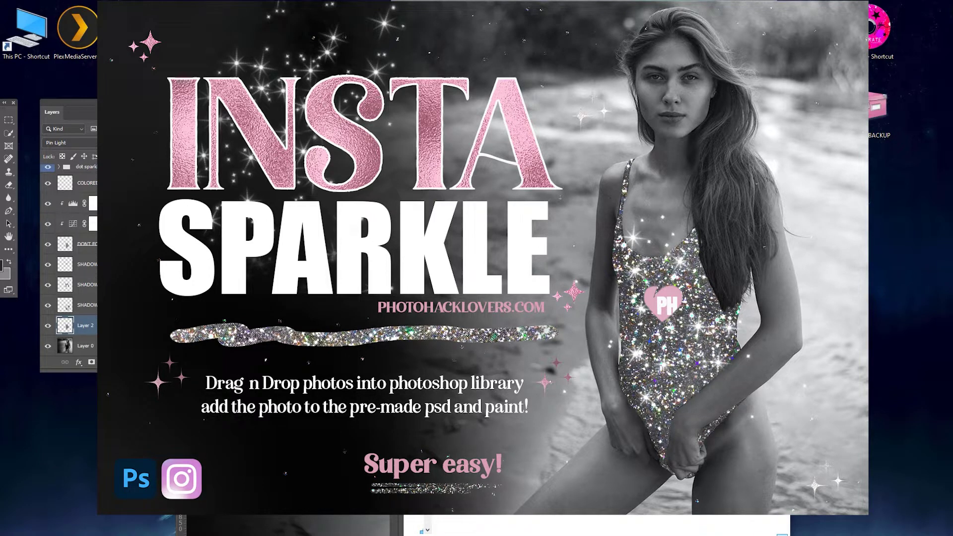
Step: Add all photos from the BLACKNWHITE folder to the PINKAESTHETIC library and close the folder window
drag(500, 18, 209, 97)
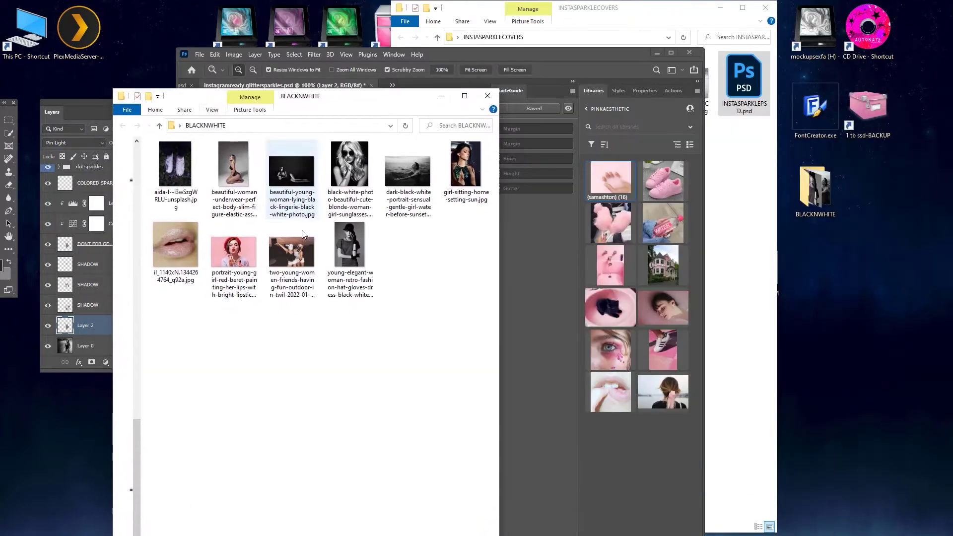
drag(466, 331, 121, 136)
drag(167, 168, 656, 468)
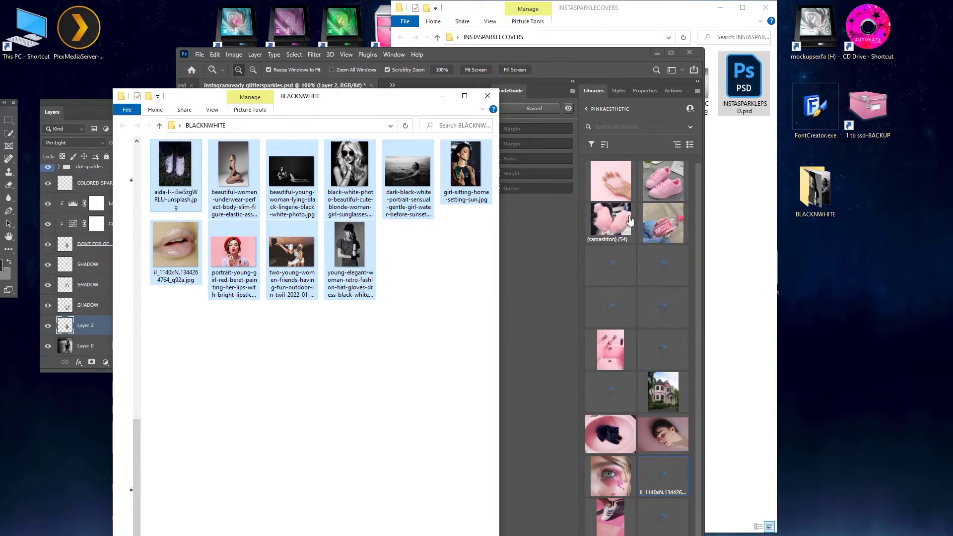
click(485, 96)
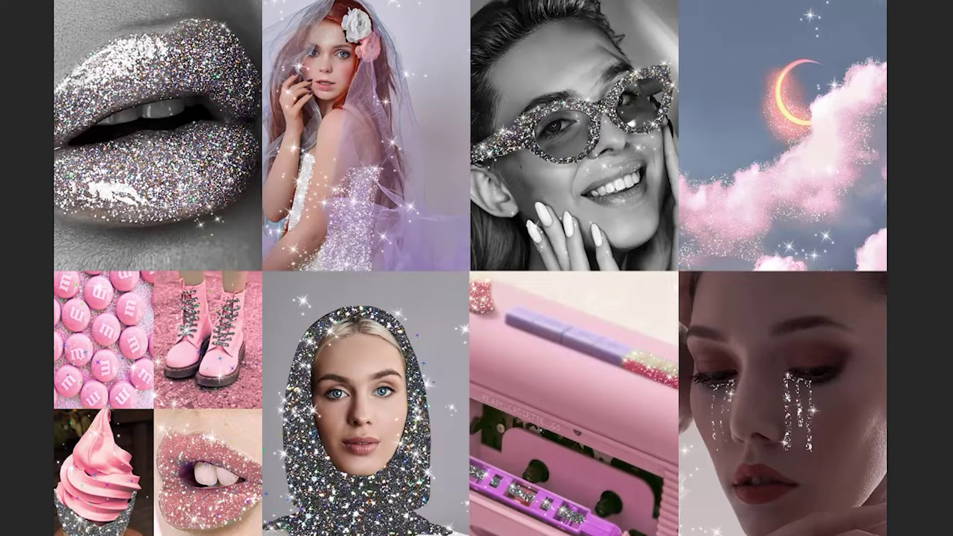
Step: Open INSTAGRD.psd from the INSTAGRAM folder and close instagramready glittersparkles.psd without saving
key(ctrl+o)
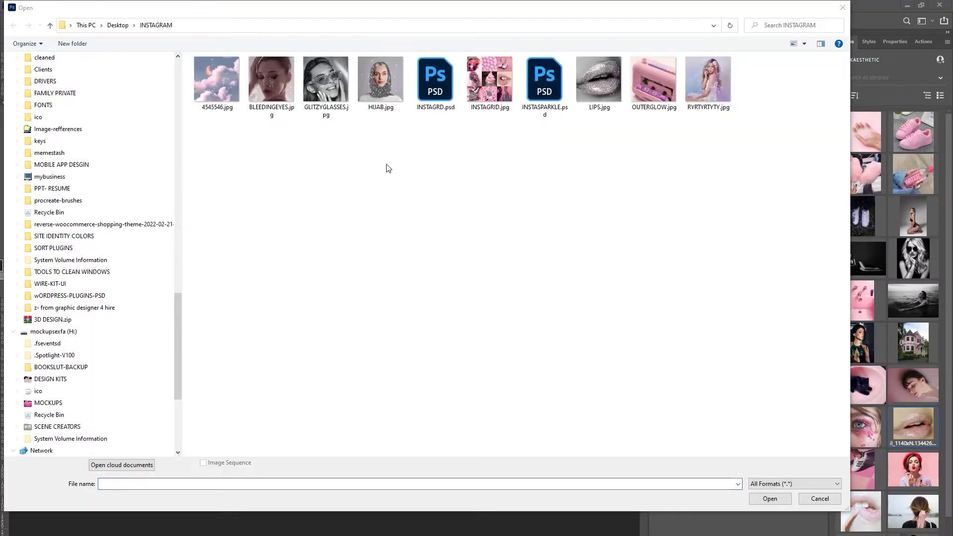
double_click(429, 93)
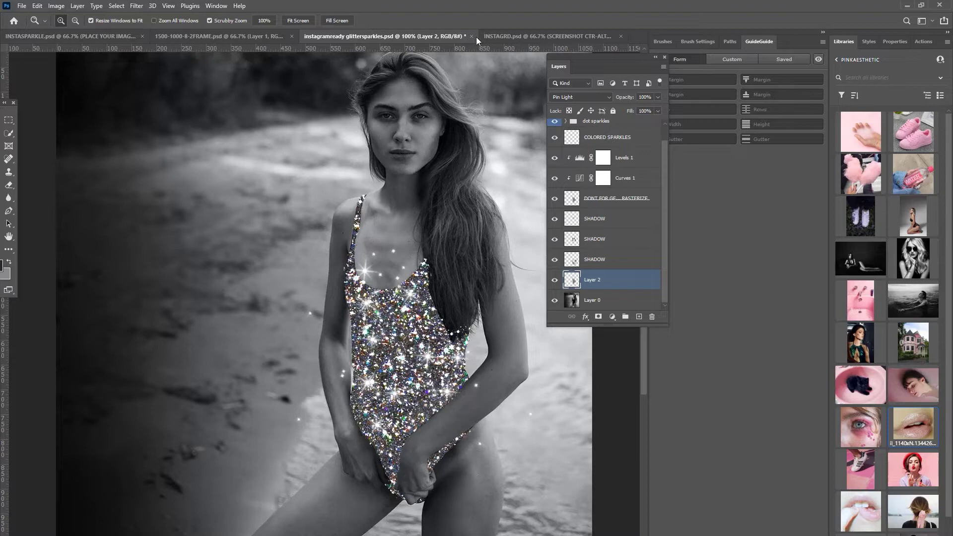
click(472, 37)
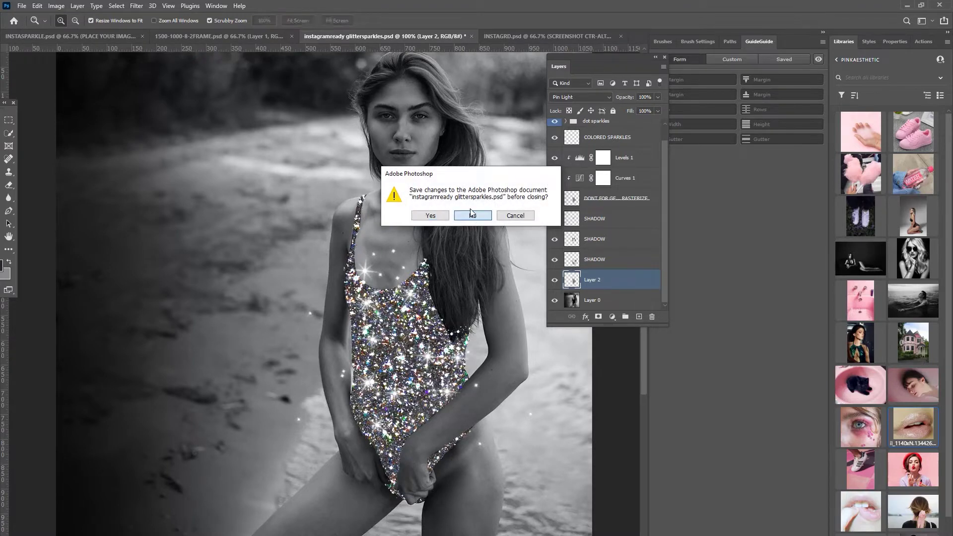
click(471, 215)
Step: Switch to INSTASPARKLE.psd and open the contents of its PLACE YOUR IMAGE HERE smart object
click(213, 34)
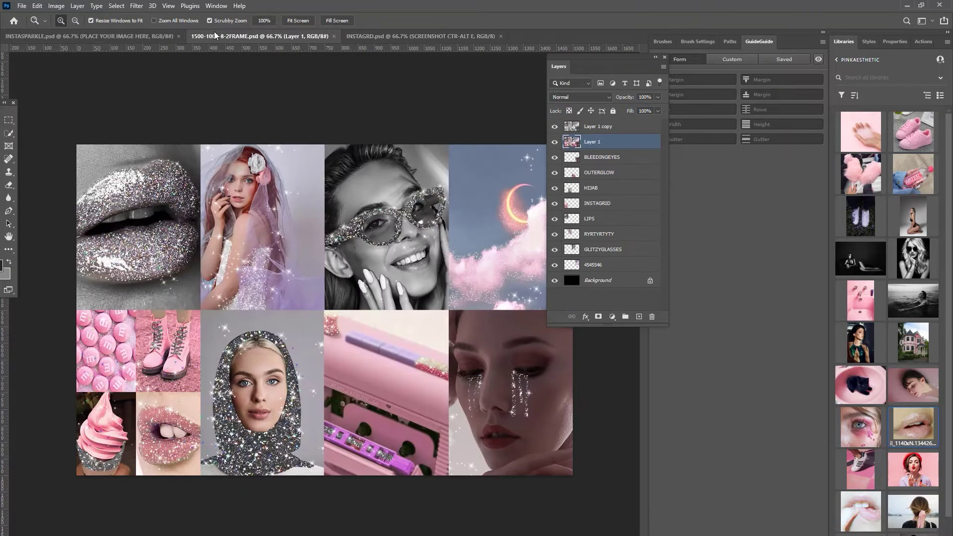
click(112, 32)
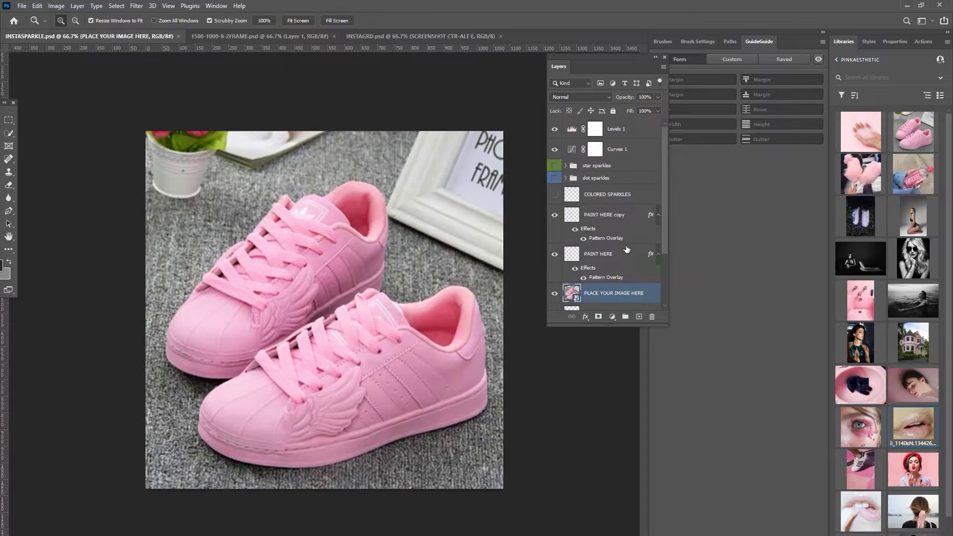
double_click(571, 294)
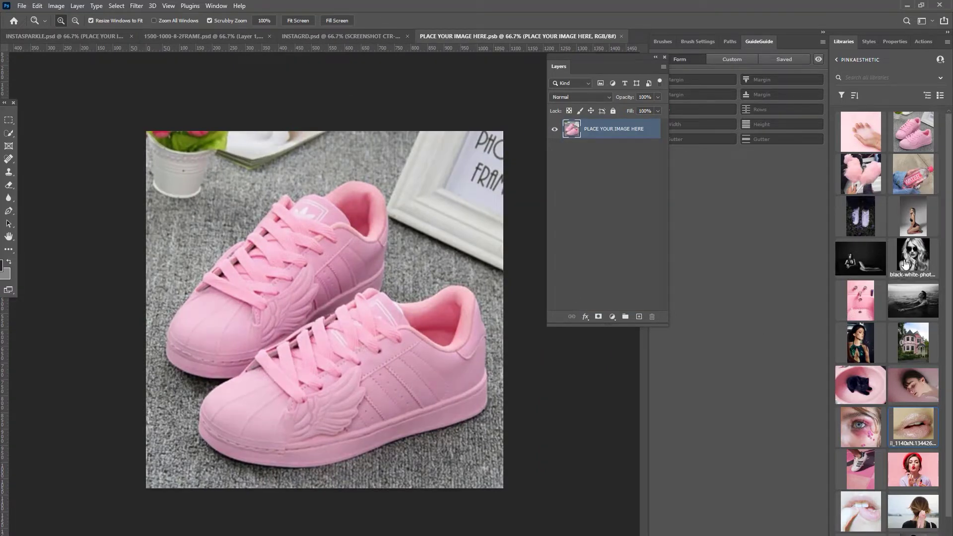
Step: Place the black-and-white photo of the blonde woman in sunglasses from the library, scaled to 40.71% to cover the canvas
drag(913, 255, 488, 246)
drag(331, 278, 330, 278)
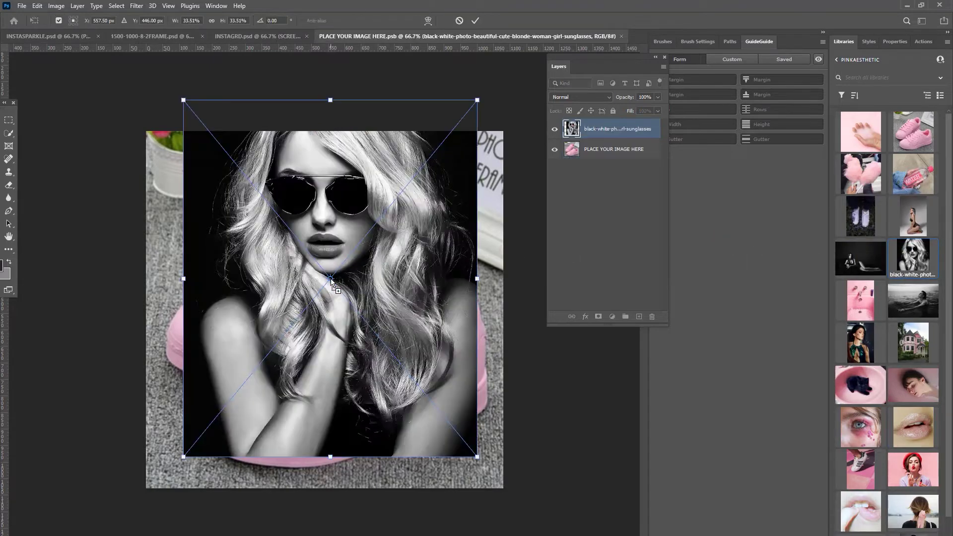
drag(347, 235, 372, 277)
drag(206, 143, 146, 66)
drag(192, 127, 200, 143)
drag(371, 185, 364, 184)
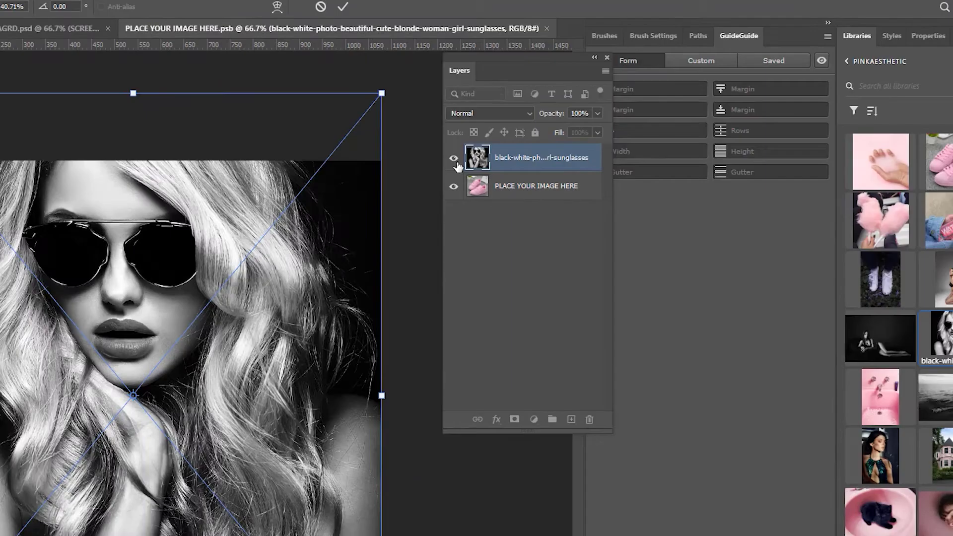
key(Return)
Step: Rasterize the placed sunglasses photo layer and save the smart object document
right_click(546, 158)
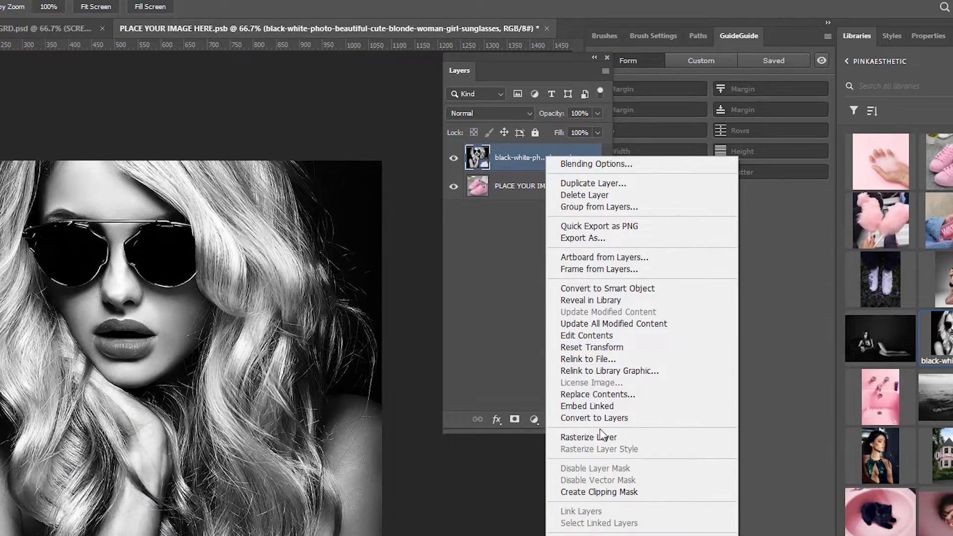
click(598, 438)
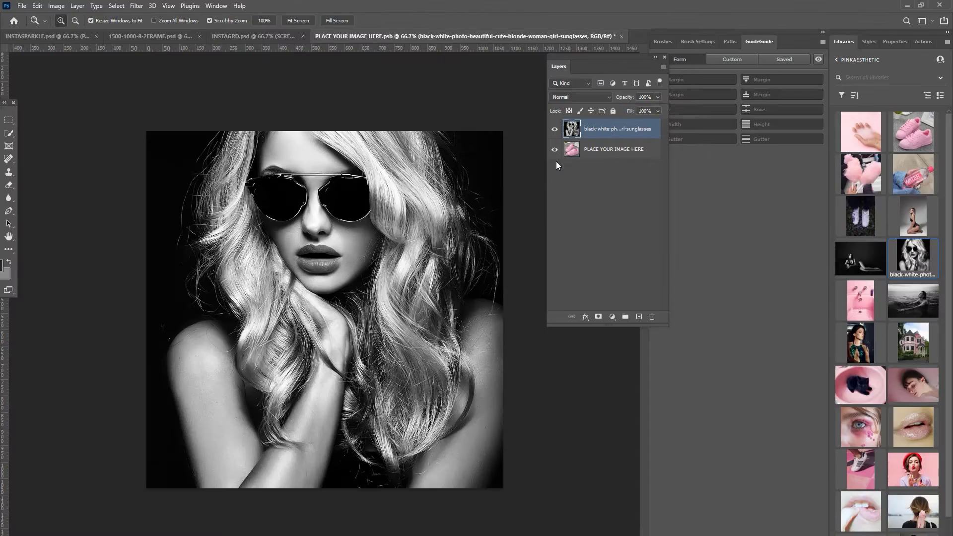
key(ctrl+s)
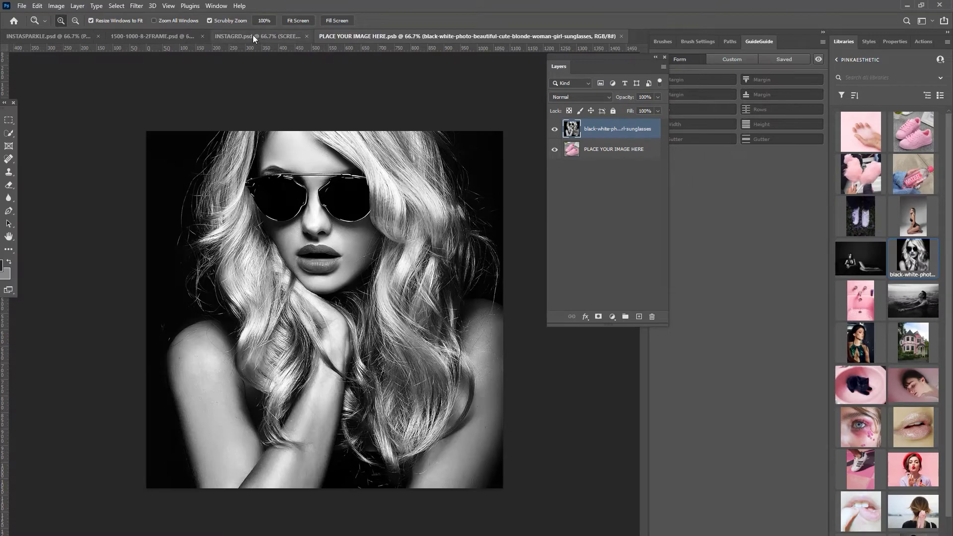
click(279, 37)
click(299, 36)
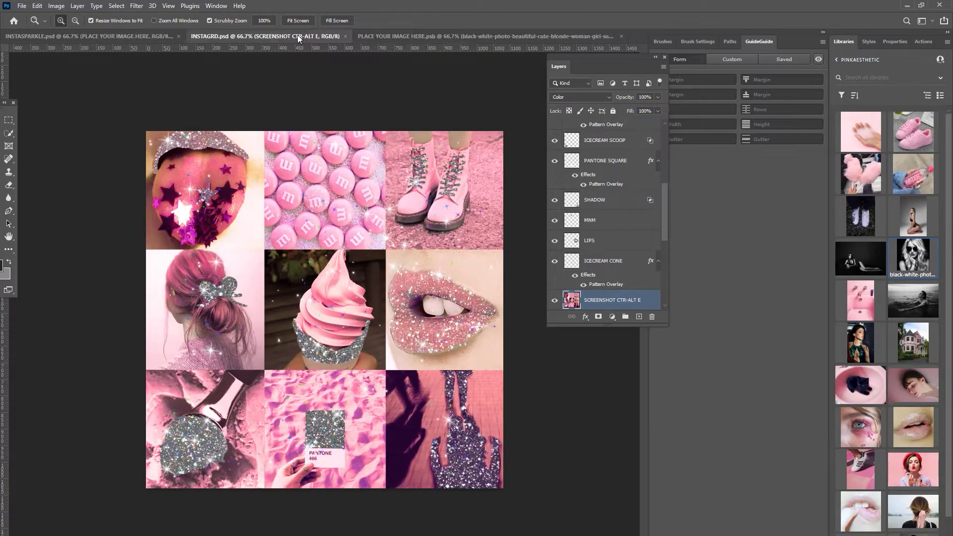
key(ctrl+w)
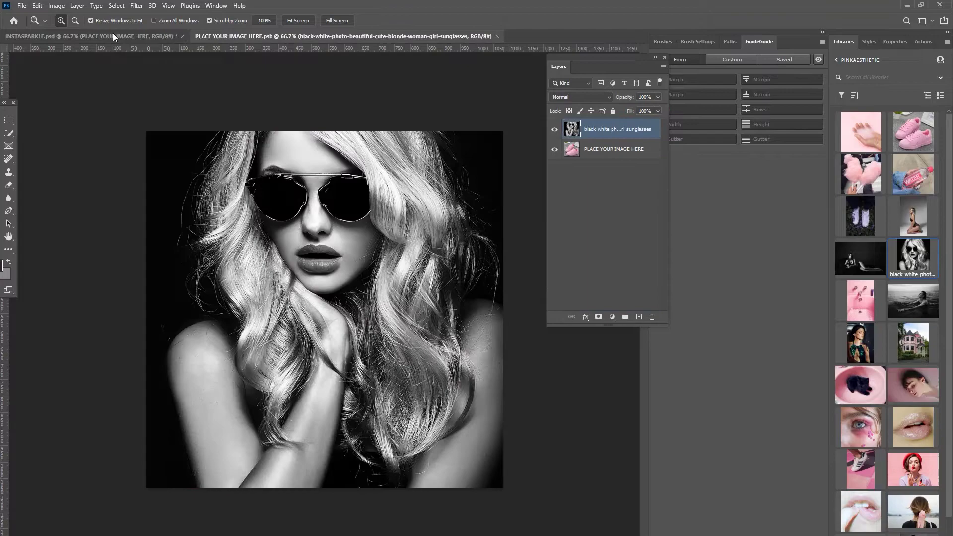
click(112, 32)
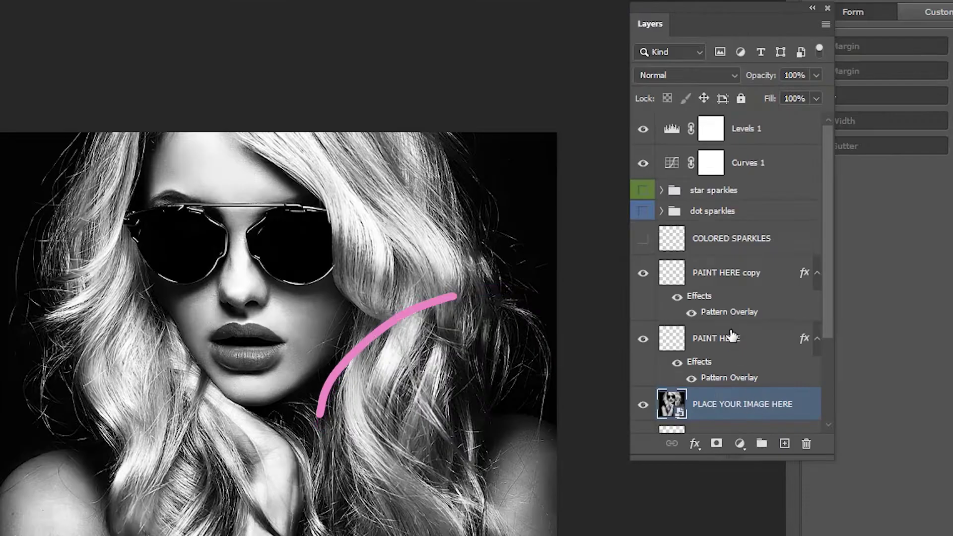
Step: On the PAINT HERE layer, brush glitter along both rims of the sunglasses and fill both lenses
click(606, 253)
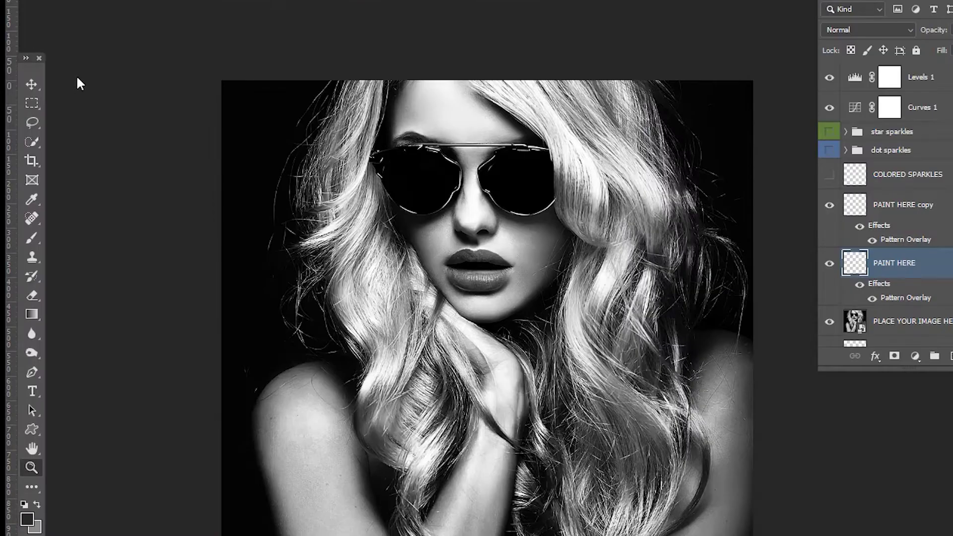
mouse_move(29, 64)
mouse_down()
mouse_move(223, 53)
mouse_move(210, 109)
mouse_move(225, 105)
mouse_up()
click(224, 273)
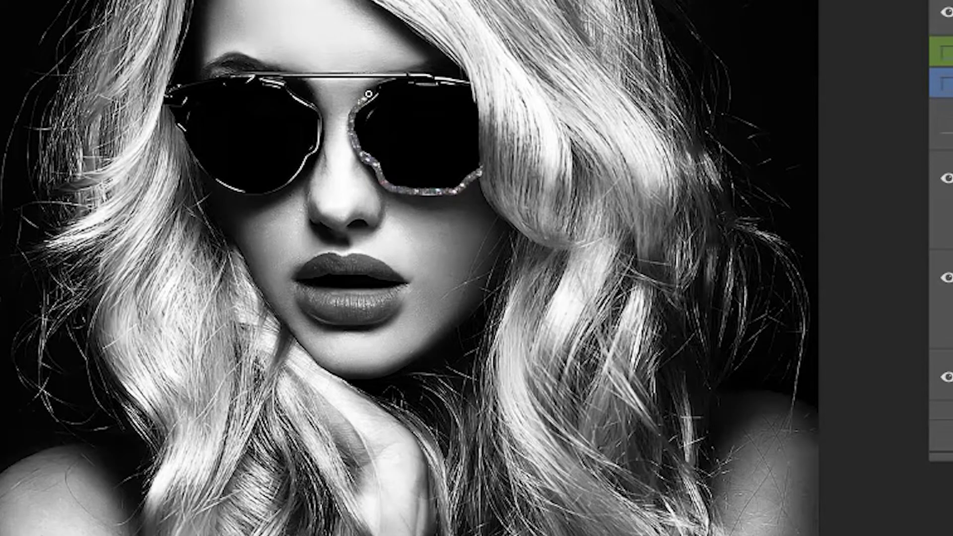
drag(368, 94, 472, 84)
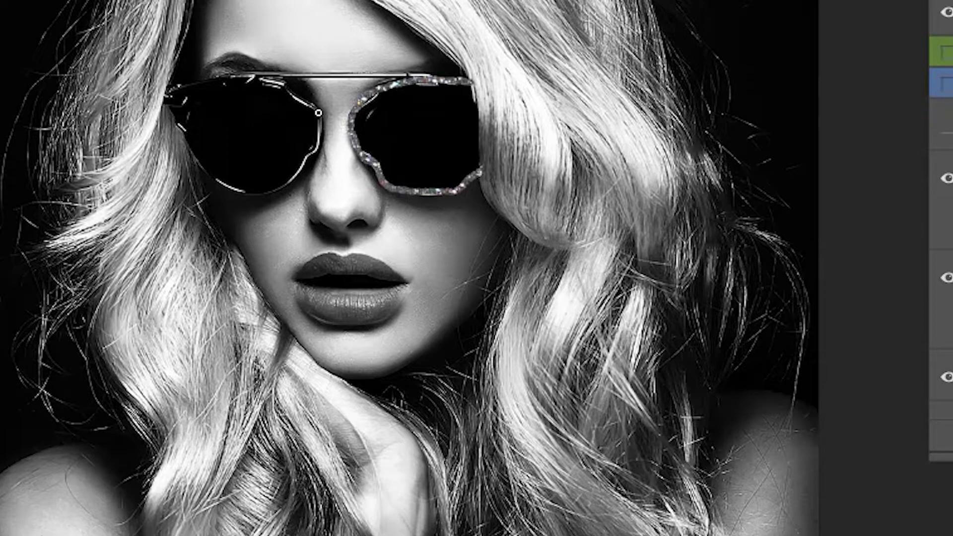
mouse_move(318, 113)
mouse_down()
mouse_move(255, 74)
mouse_move(201, 72)
mouse_move(171, 95)
mouse_move(191, 153)
mouse_move(221, 186)
mouse_move(260, 189)
mouse_move(296, 175)
mouse_move(319, 141)
mouse_up()
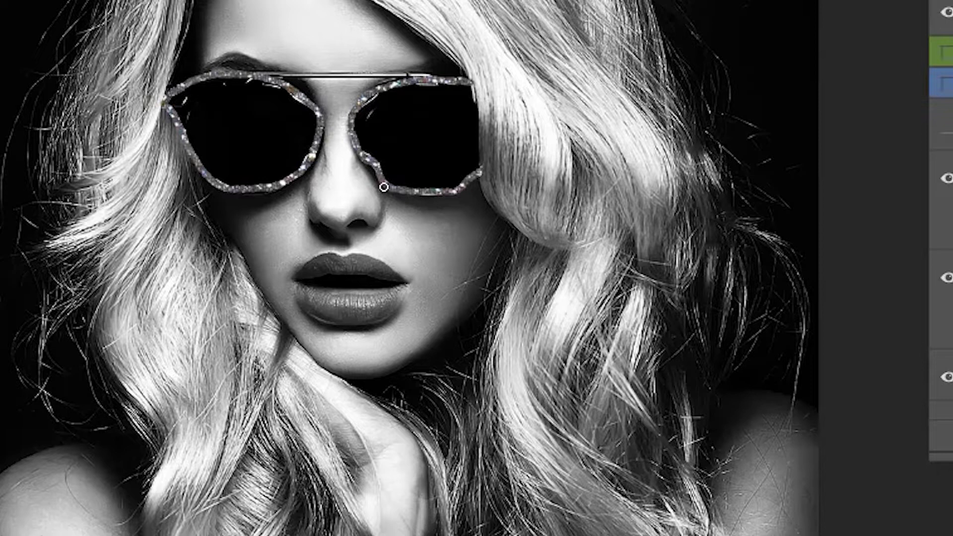
mouse_move(273, 134)
mouse_down()
mouse_move(241, 127)
mouse_move(269, 121)
mouse_move(254, 103)
mouse_move(279, 103)
mouse_move(254, 92)
mouse_move(189, 92)
mouse_move(242, 84)
mouse_move(205, 87)
mouse_move(179, 106)
mouse_move(205, 150)
mouse_move(228, 117)
mouse_move(202, 118)
mouse_move(236, 139)
mouse_move(211, 98)
mouse_move(211, 130)
mouse_move(228, 172)
mouse_move(212, 159)
mouse_move(240, 178)
mouse_move(282, 167)
mouse_move(297, 131)
mouse_move(267, 172)
mouse_move(258, 148)
mouse_move(306, 149)
mouse_move(311, 125)
mouse_move(273, 90)
mouse_move(295, 129)
mouse_move(278, 162)
mouse_up()
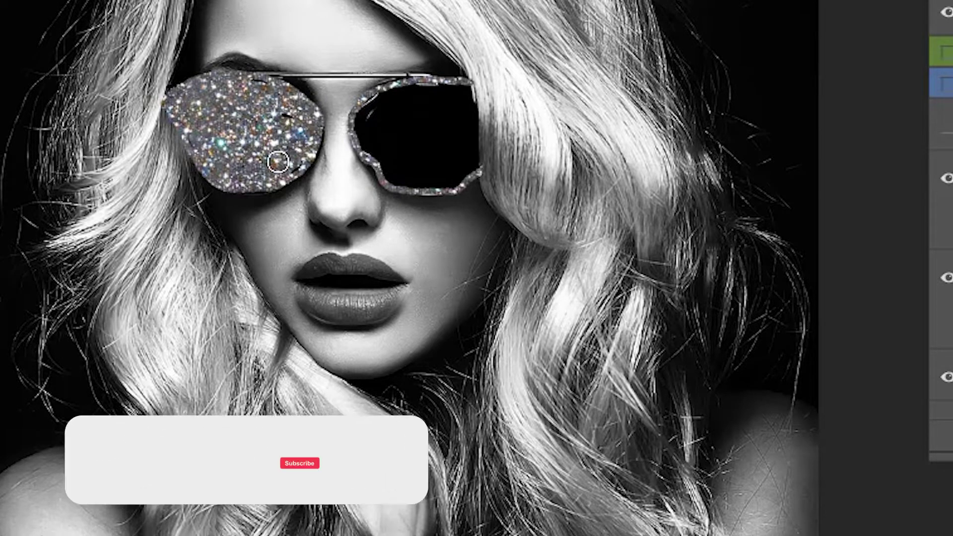
mouse_move(397, 162)
mouse_down()
mouse_move(464, 168)
mouse_move(468, 132)
mouse_move(451, 103)
mouse_move(405, 123)
mouse_move(454, 121)
mouse_move(447, 122)
mouse_move(463, 93)
mouse_move(377, 101)
mouse_move(362, 121)
mouse_move(366, 137)
mouse_move(403, 117)
mouse_move(392, 131)
mouse_move(376, 117)
mouse_move(428, 110)
mouse_move(454, 117)
mouse_move(468, 103)
mouse_move(466, 153)
mouse_move(410, 145)
mouse_move(466, 145)
mouse_move(403, 156)
mouse_move(376, 143)
mouse_move(377, 164)
mouse_move(451, 176)
mouse_move(408, 178)
mouse_up()
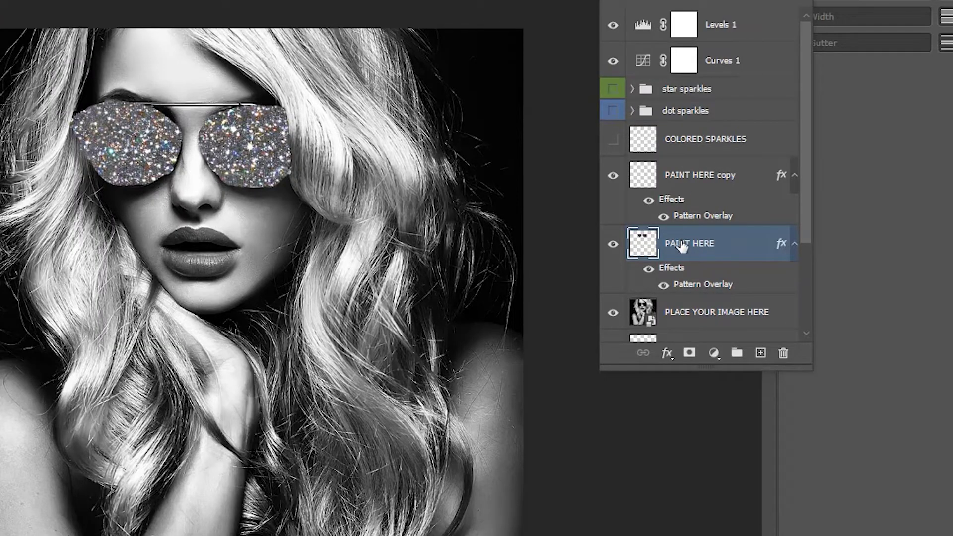
Step: Rasterize the layer style of the painted PAINT HERE layer and duplicate that layer
right_click(700, 241)
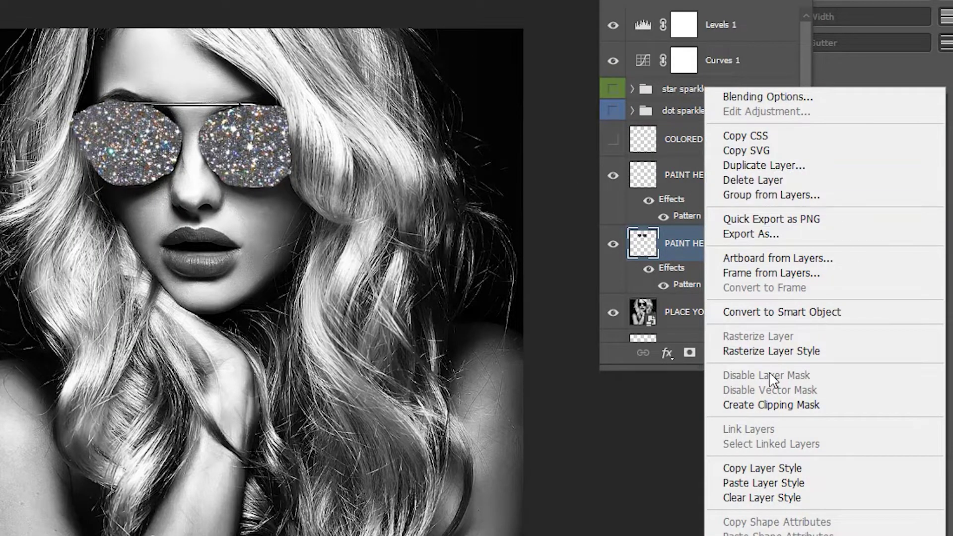
click(760, 352)
right_click(697, 243)
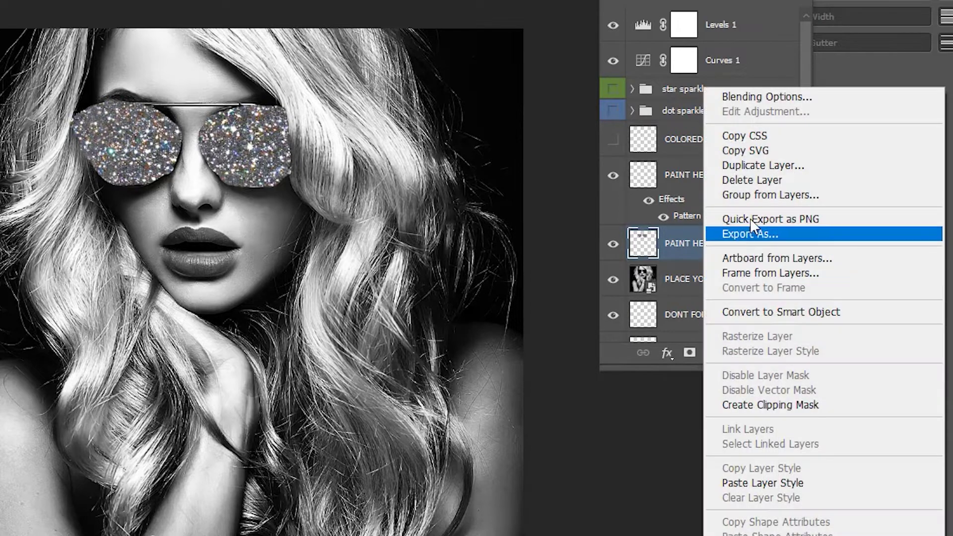
click(759, 166)
click(621, 91)
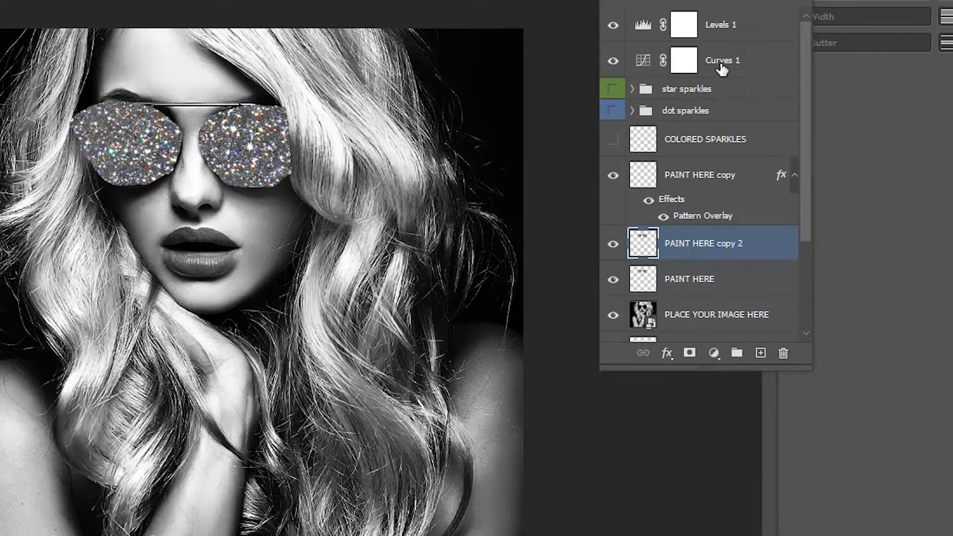
Step: Set the blend mode of the PAINT HERE copy 2 layer to Hard Light
click(650, 3)
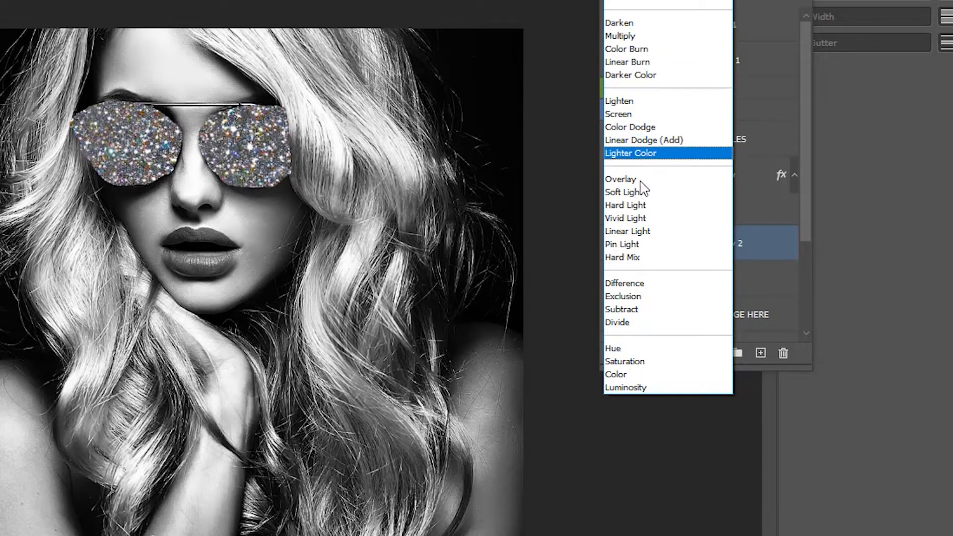
click(643, 204)
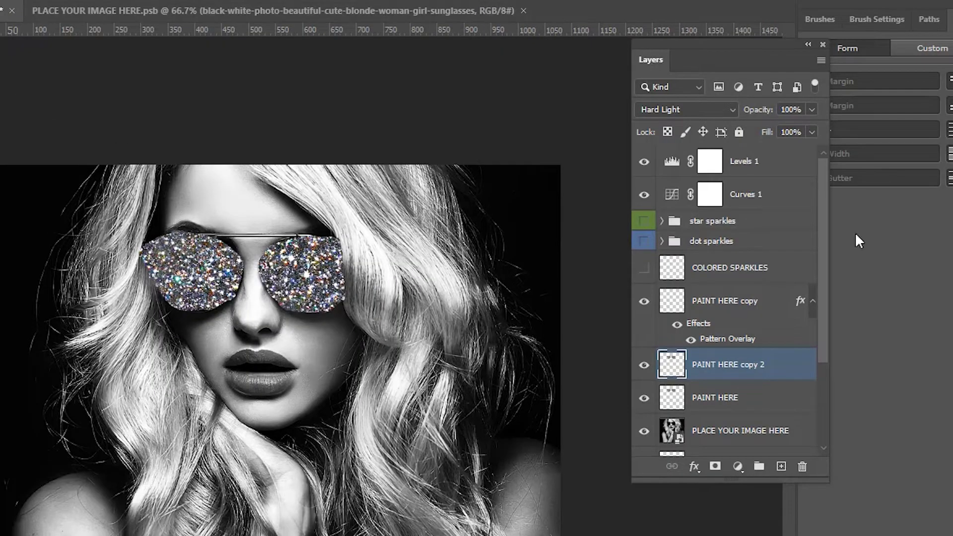
Step: Compare the image with and without the Levels 1 and Curves 1 adjustment layers
click(643, 162)
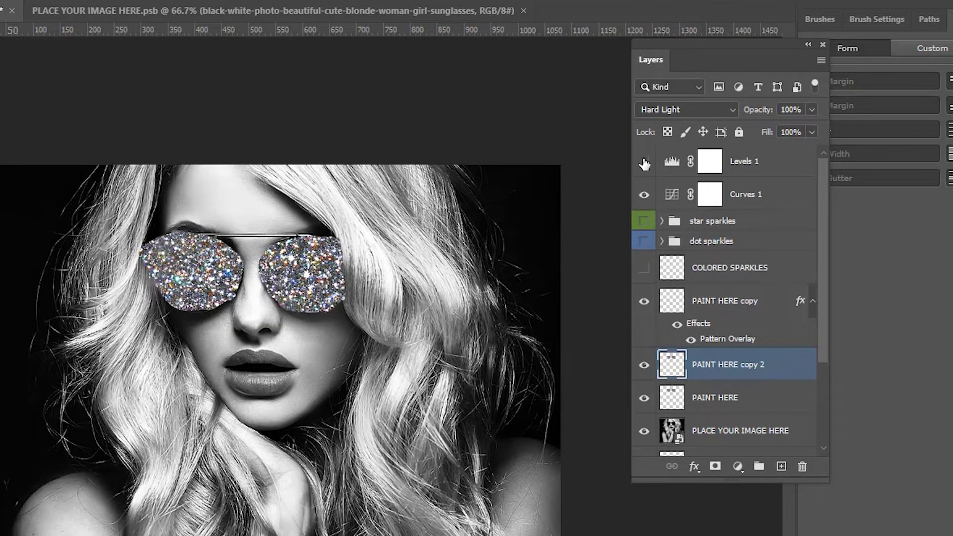
click(645, 197)
click(645, 195)
click(640, 160)
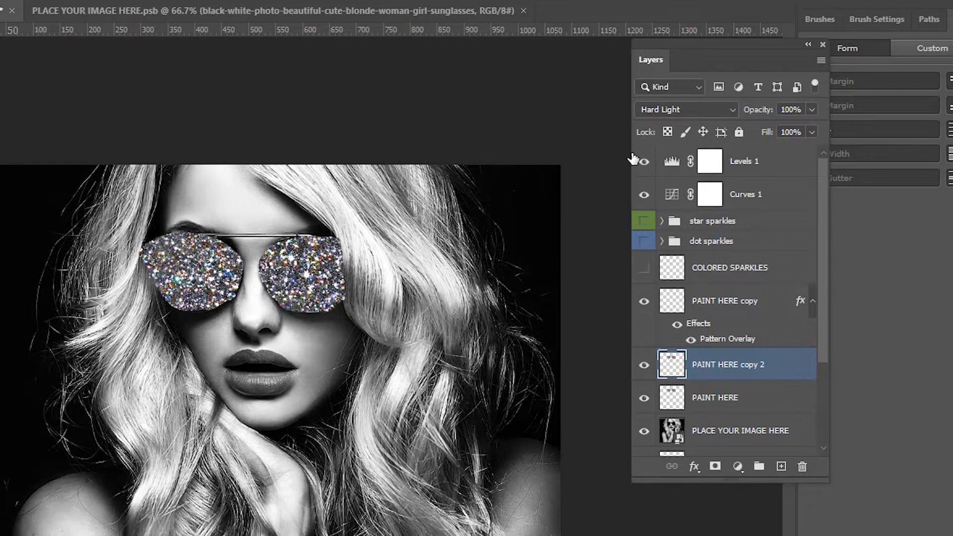
Step: Show both sparkle groups and the COLORED SPARKLES layer, and move and rotate all star sparkle layers together onto the sunglasses
click(644, 240)
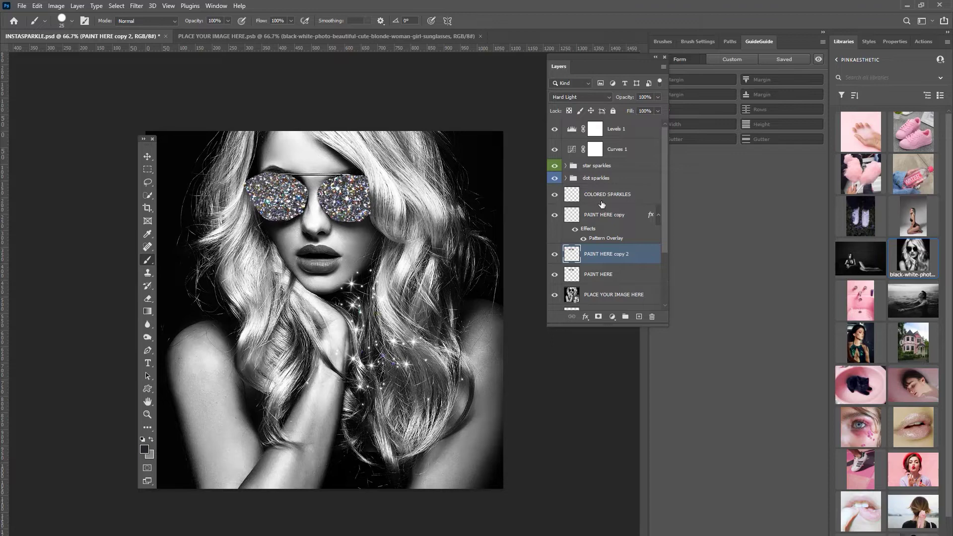
click(566, 166)
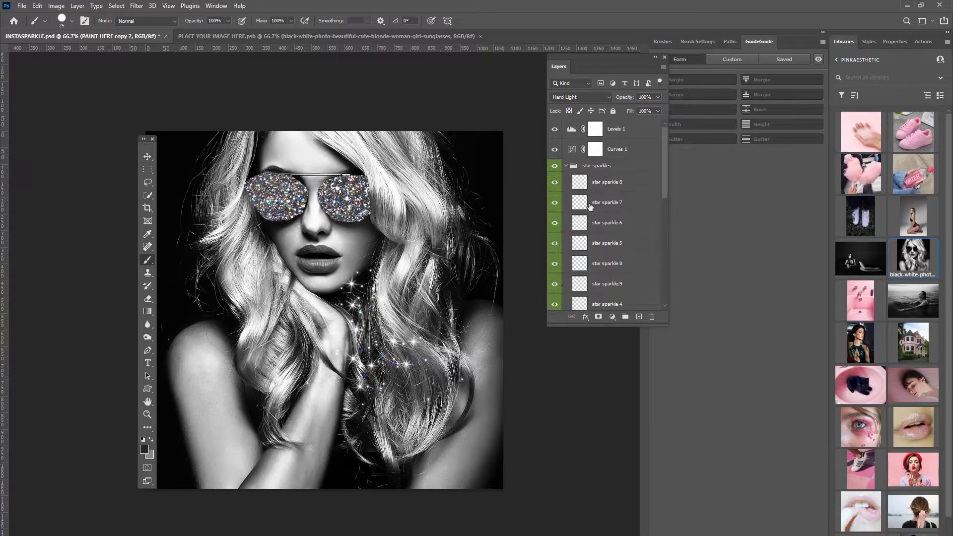
click(590, 183)
scroll(613, 267, down, 3)
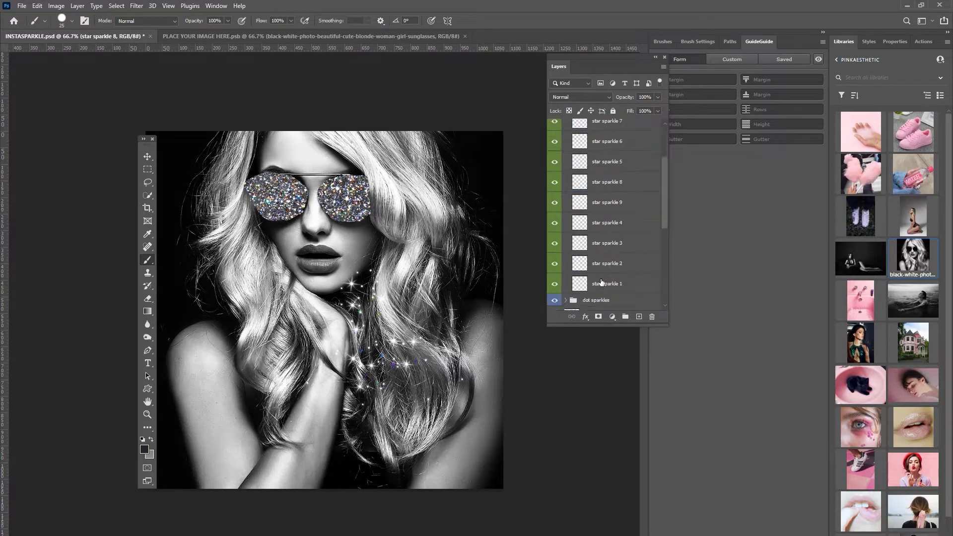
shift+click(599, 286)
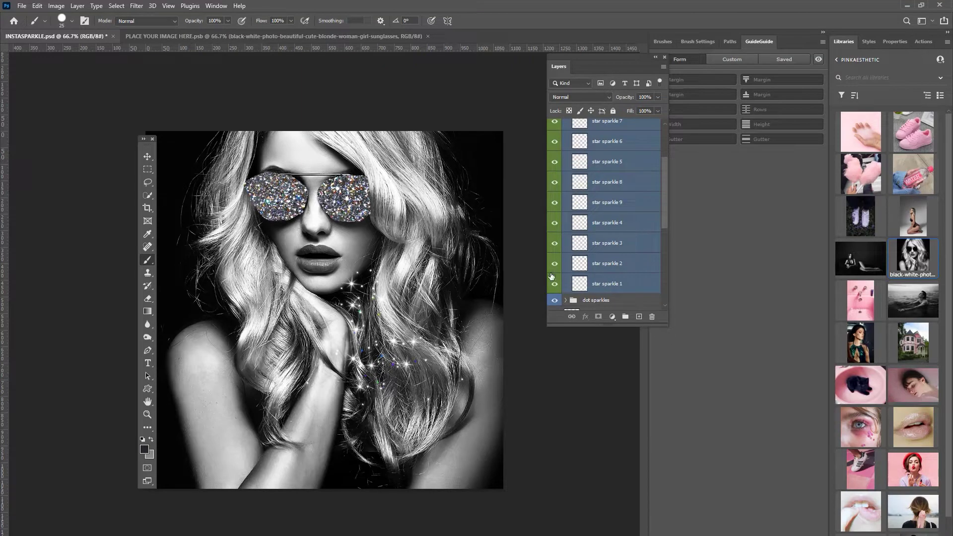
key(ctrl+t)
drag(359, 297, 276, 175)
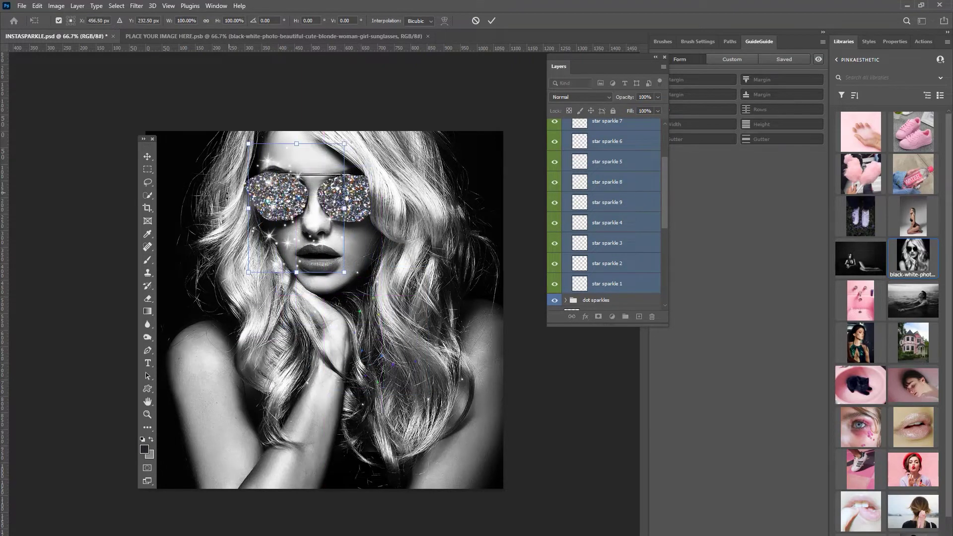
drag(219, 203, 304, 216)
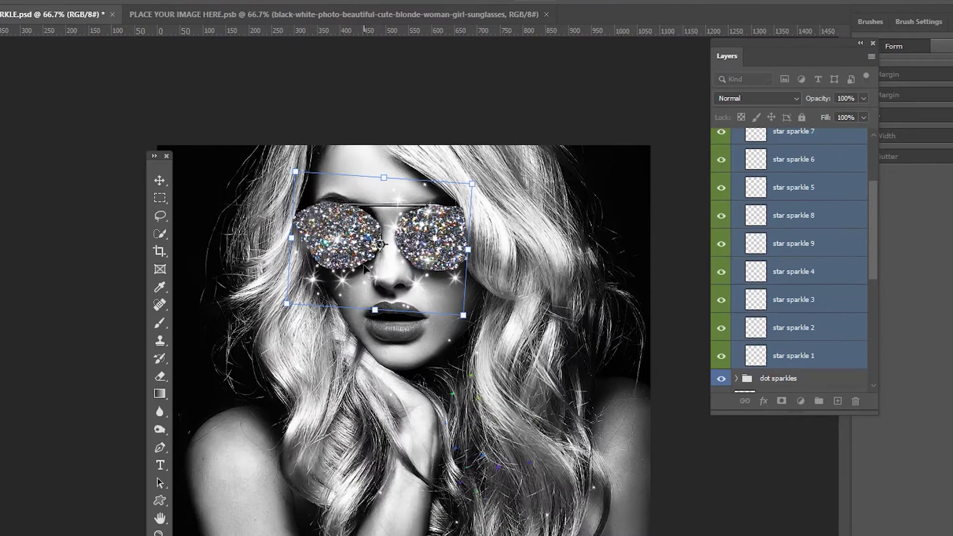
key(Return)
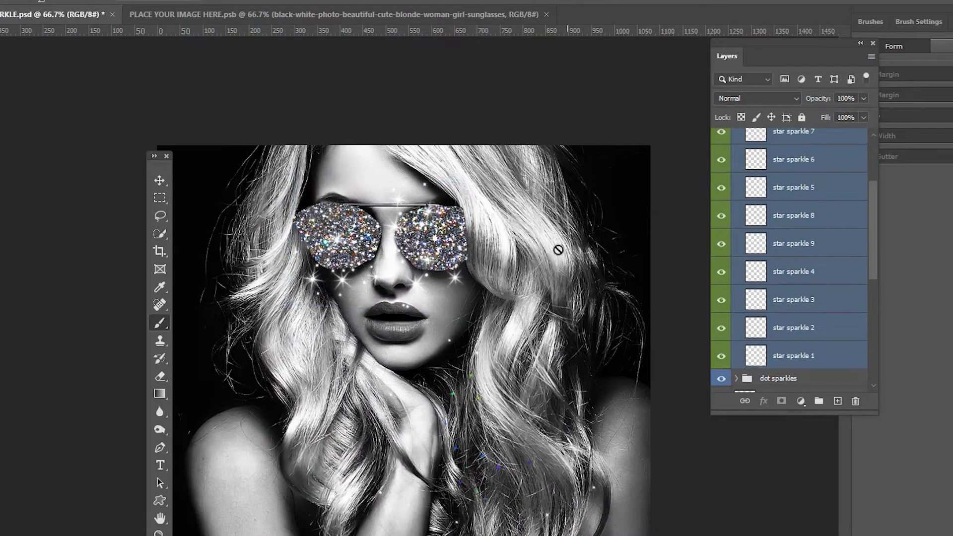
click(158, 181)
mouse_move(451, 276)
mouse_down()
mouse_move(326, 218)
mouse_move(451, 263)
mouse_move(439, 264)
mouse_up()
Step: Reposition individual star sparkles around the rims and lenses of the sunglasses
click(797, 170)
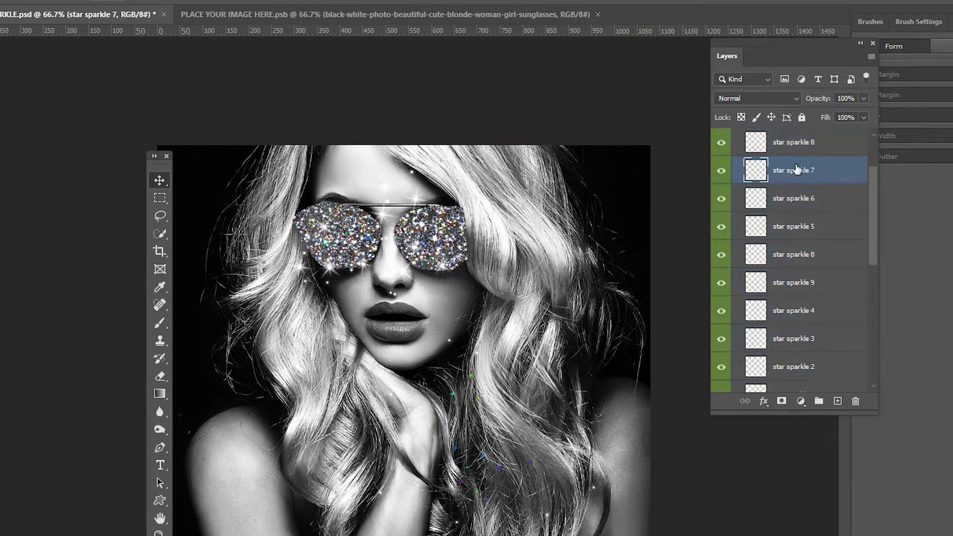
drag(382, 215, 454, 209)
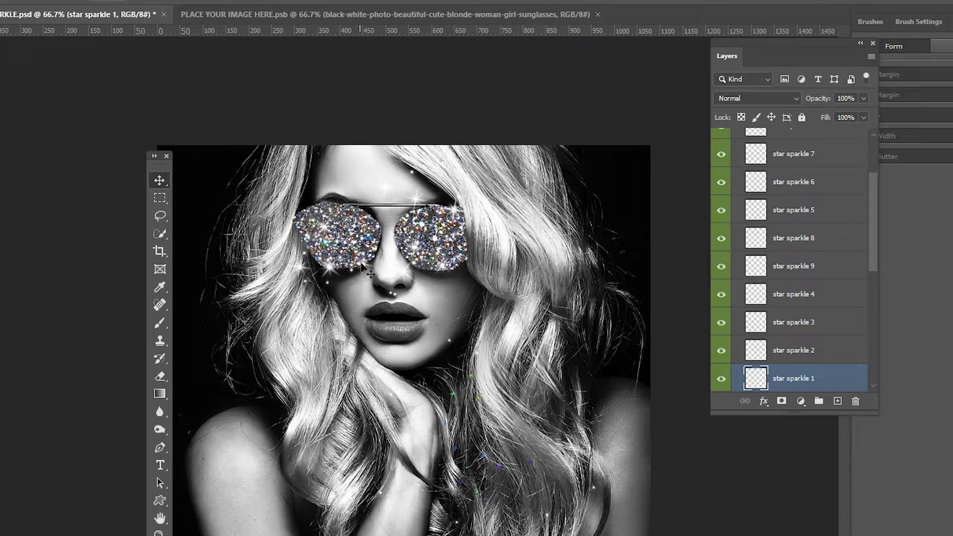
drag(368, 272, 297, 224)
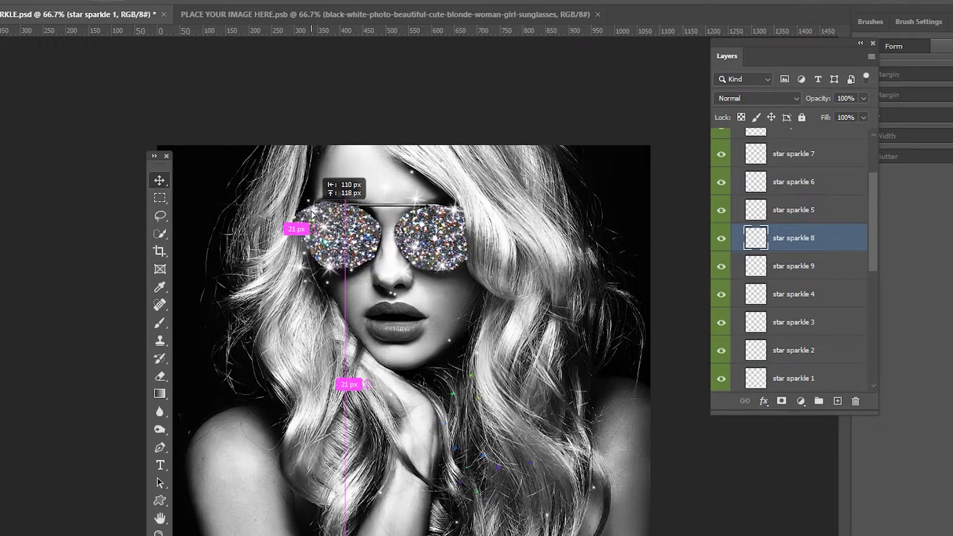
drag(312, 213, 313, 214)
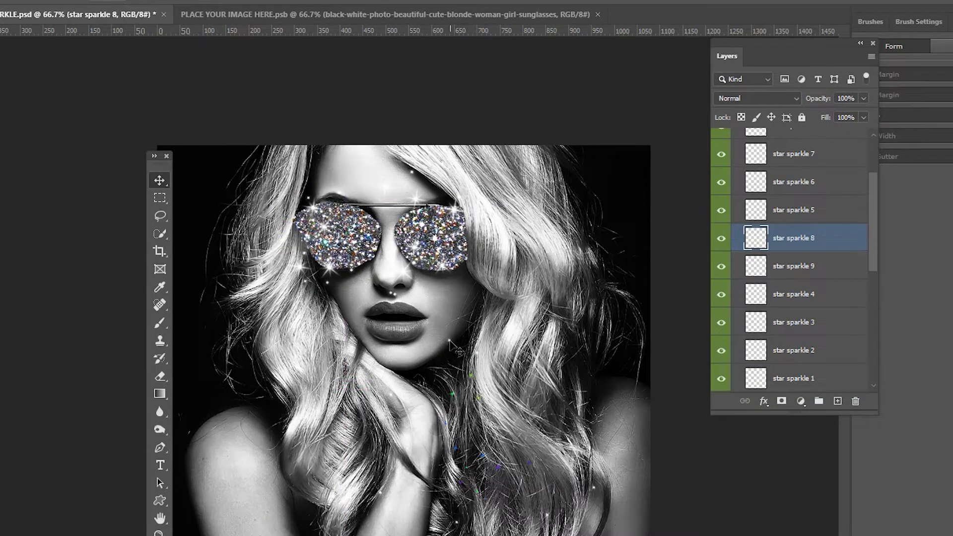
drag(449, 346, 410, 231)
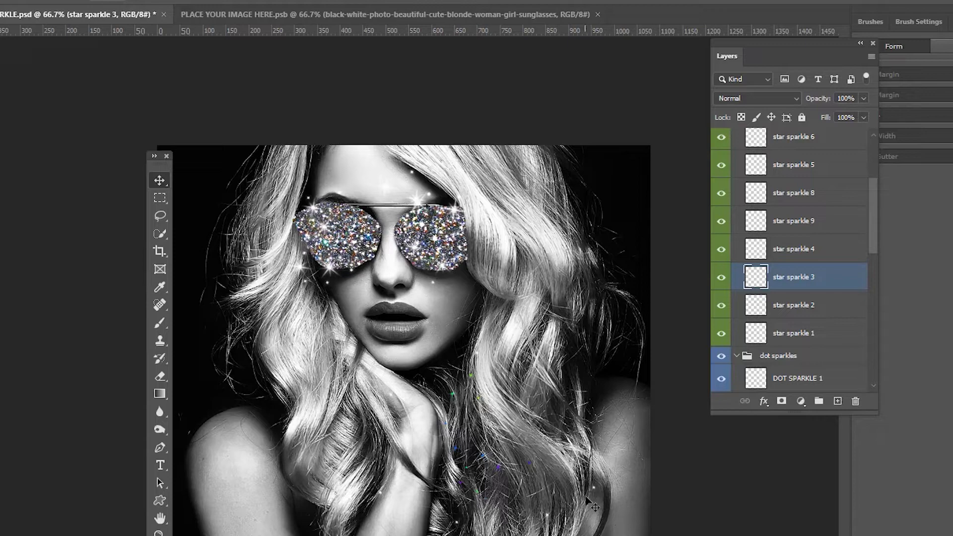
Step: Undo the accidental shift of the photo and lock the PLACE YOUR IMAGE HERE layer
drag(536, 471, 456, 384)
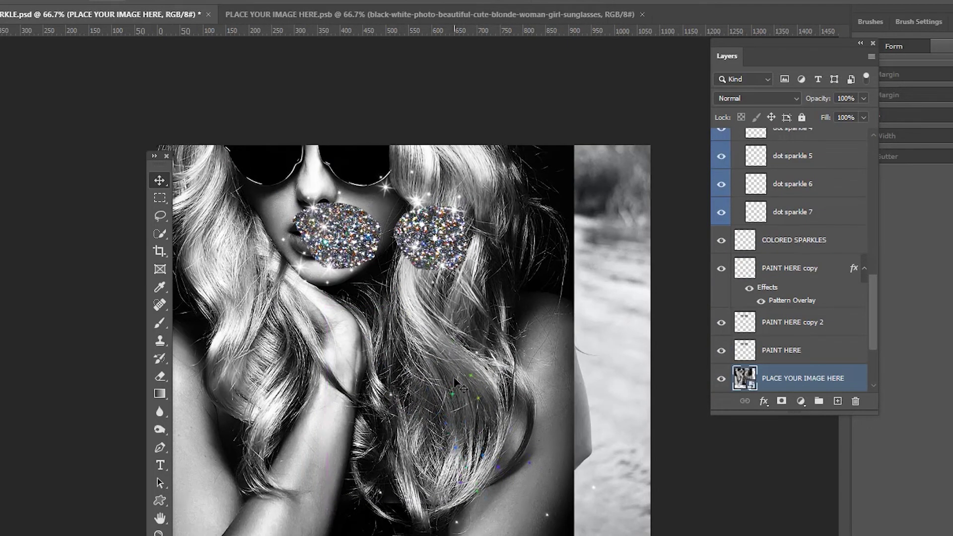
key(ctrl+z)
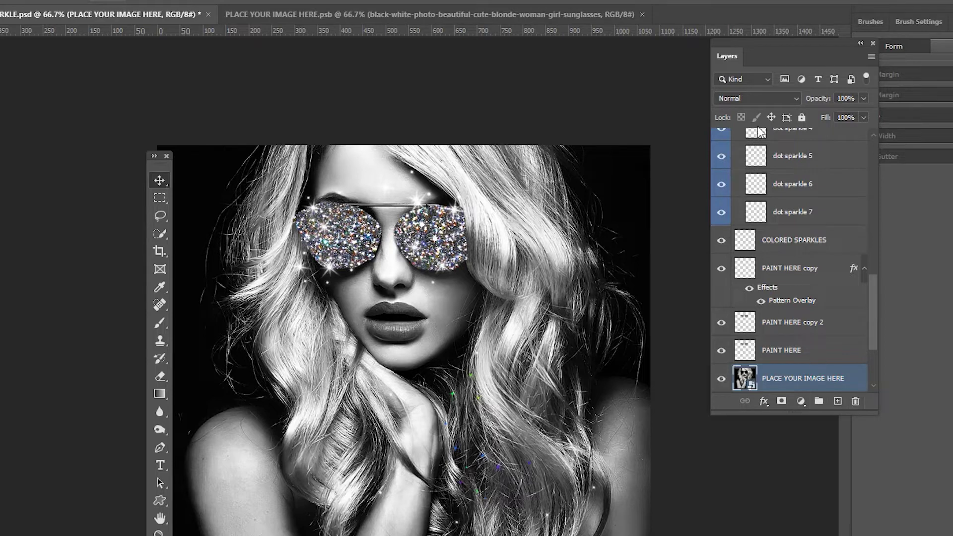
click(802, 118)
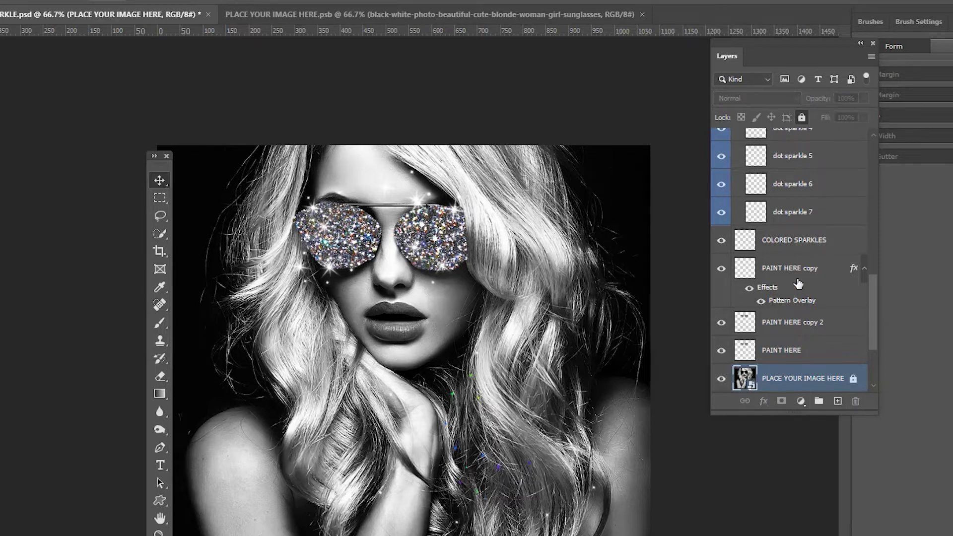
Step: Move the COLORED SPARKLES layer over the sunglasses and rotate it to spread across both lenses
scroll(798, 283, up, 3)
scroll(795, 298, down, 2)
click(793, 267)
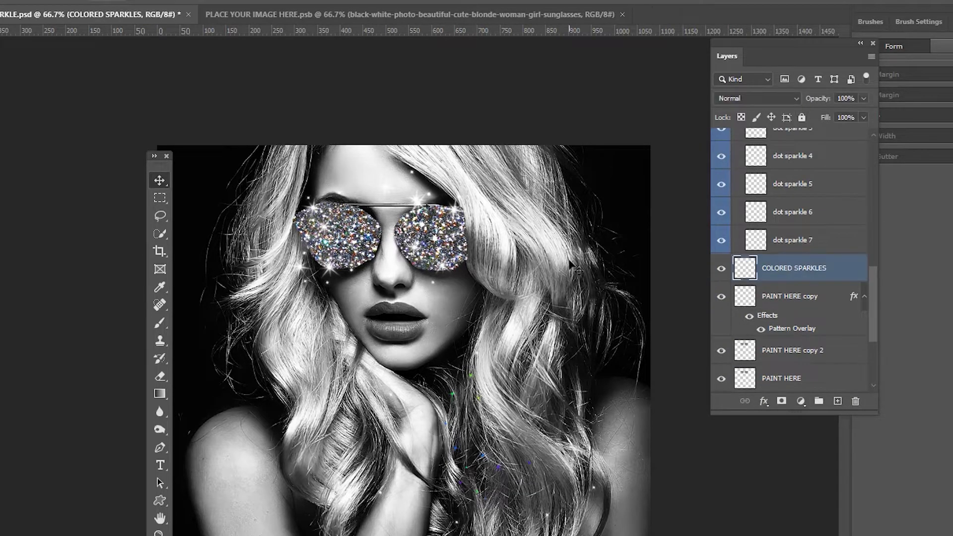
drag(476, 437, 338, 222)
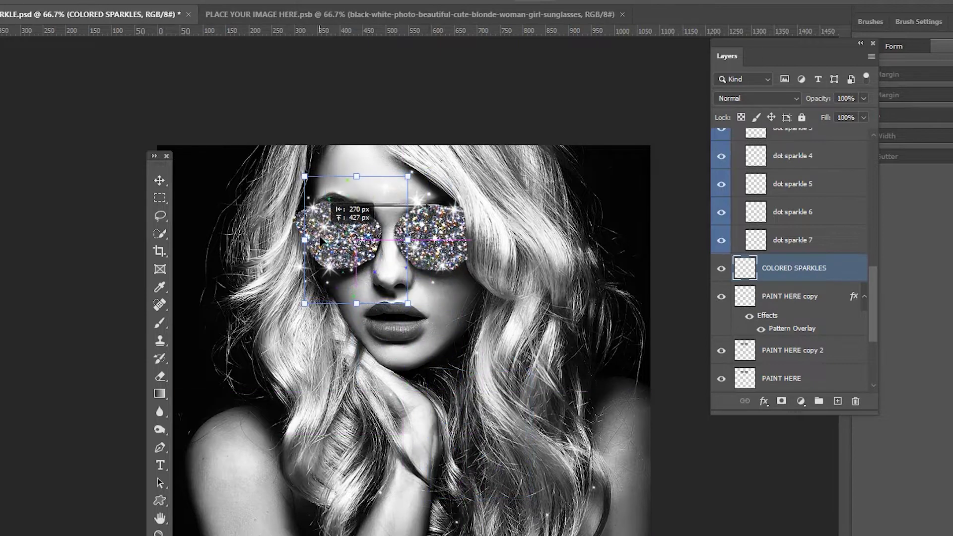
drag(275, 260, 398, 311)
mouse_move(361, 266)
mouse_down()
mouse_move(381, 259)
mouse_move(366, 257)
mouse_up()
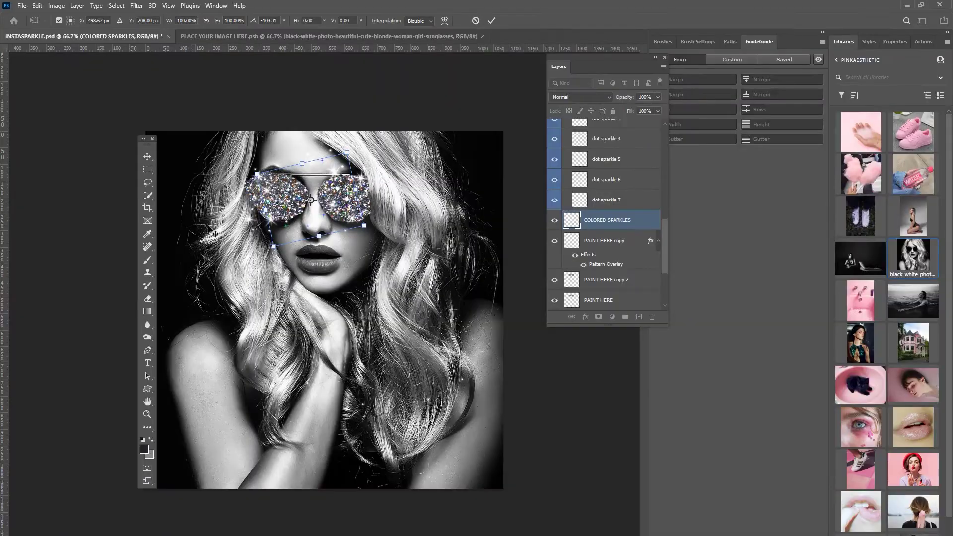
key(Return)
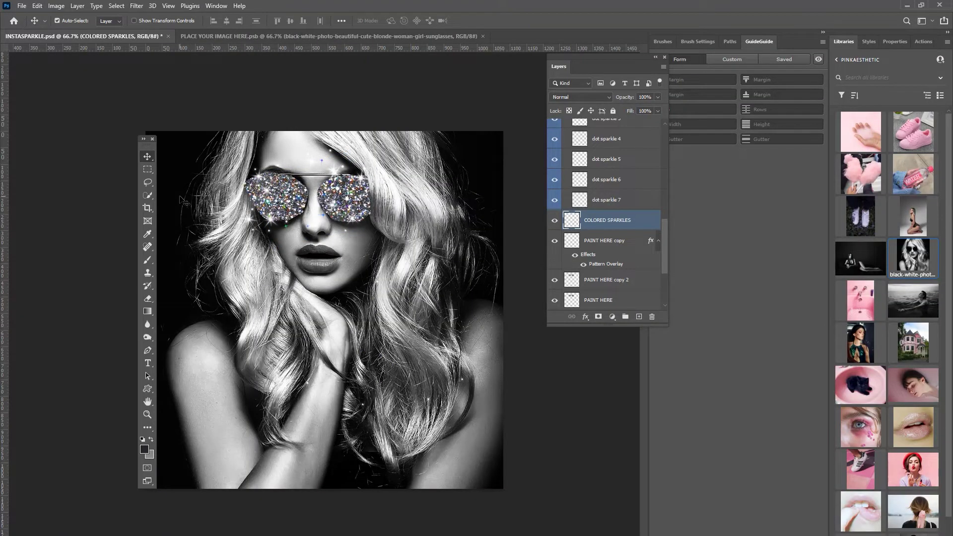
Step: Revert INSTASPARKLE.psd to its saved version with the pink sneakers photo
scroll(605, 224, down, 1)
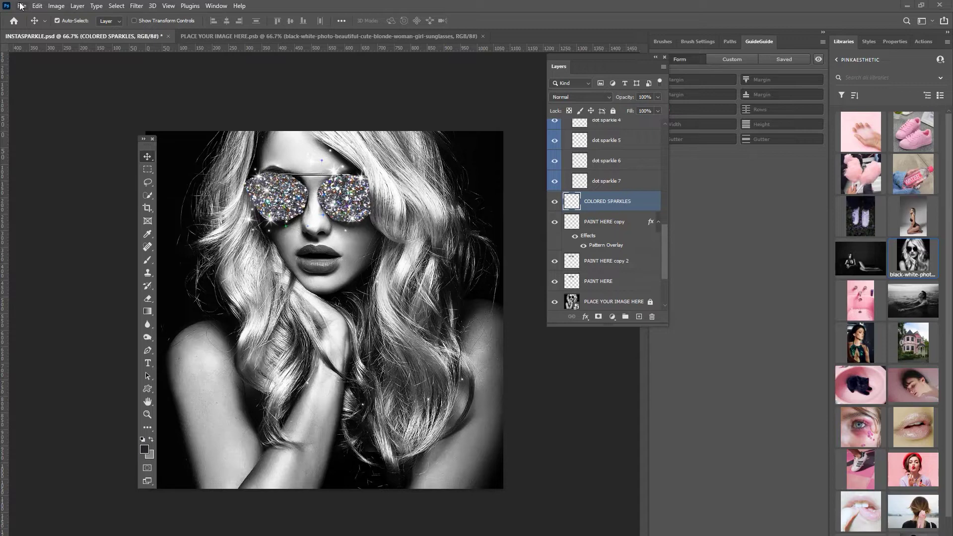
click(37, 6)
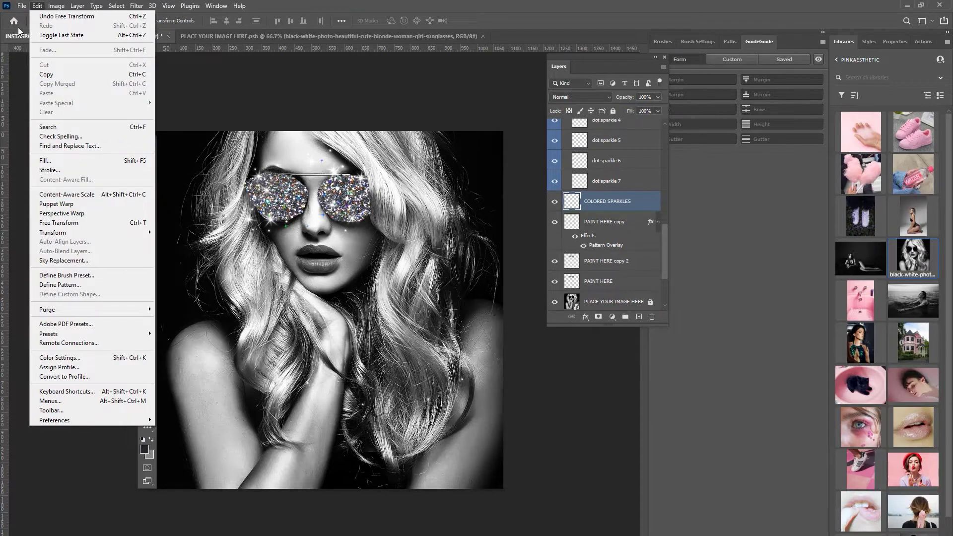
mouse_move(22, 6)
click(32, 135)
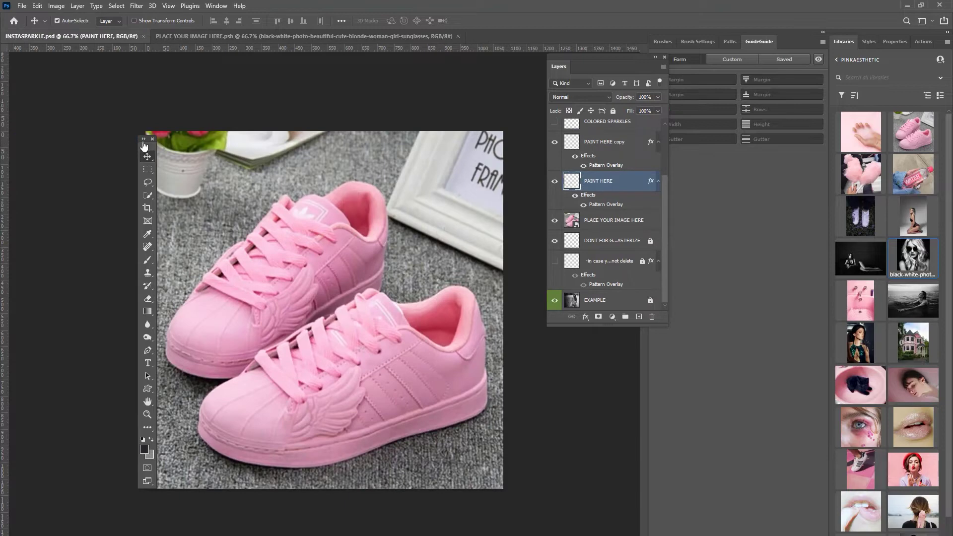
Step: On the PAINT HERE layer, brush glitter over two side stripes of the front sneaker
drag(147, 145, 127, 141)
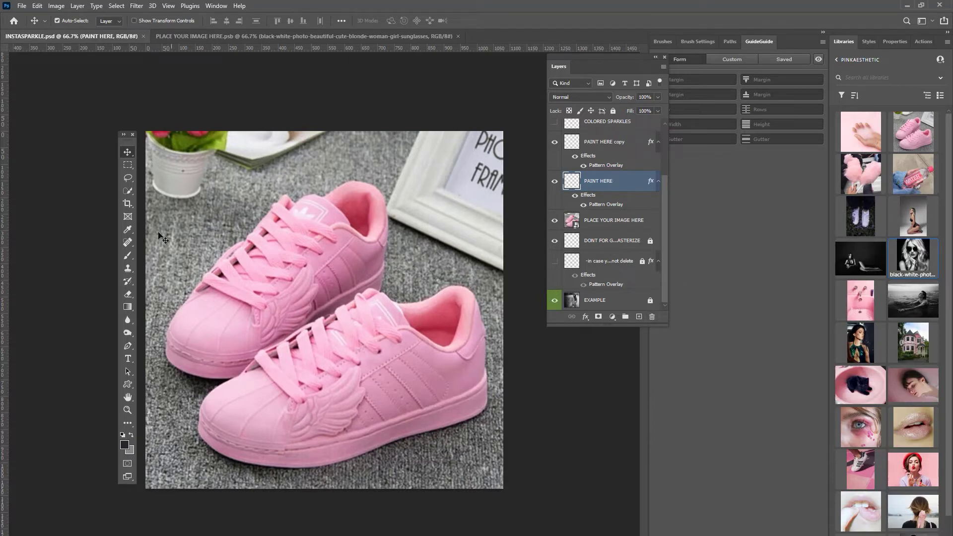
click(127, 256)
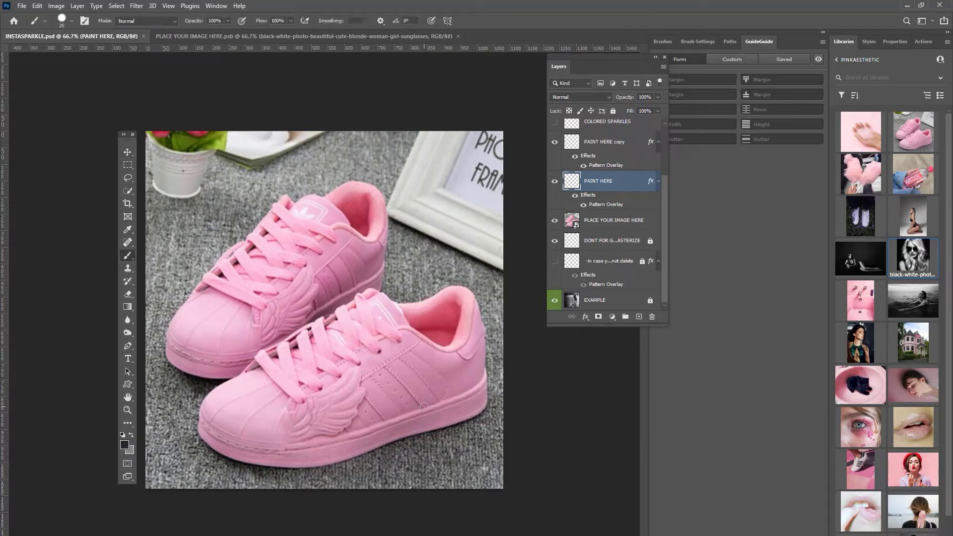
mouse_move(432, 402)
mouse_down()
mouse_move(461, 433)
mouse_move(412, 380)
mouse_move(418, 371)
mouse_move(460, 422)
mouse_up()
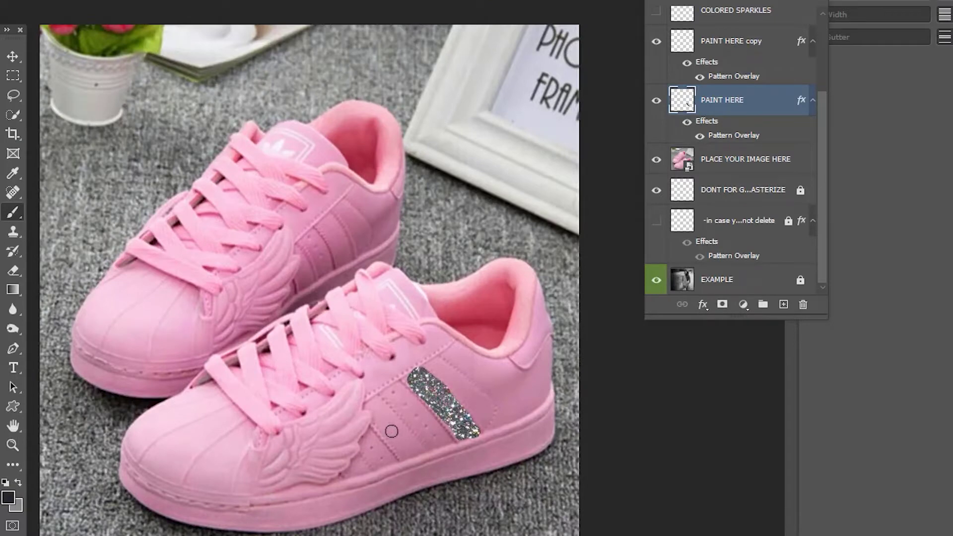
mouse_move(423, 449)
mouse_down()
mouse_move(401, 452)
mouse_move(373, 401)
mouse_move(415, 449)
mouse_move(389, 424)
mouse_up()
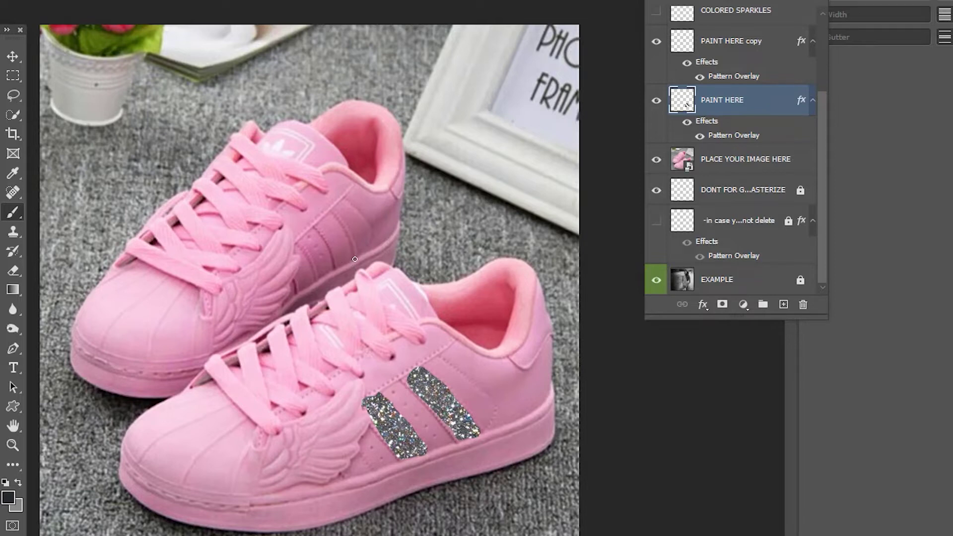
Step: Brush glitter over two side stripes of the rear sneaker, redoing the second stripe and tidying the paint with the Eraser
mouse_move(336, 257)
mouse_down()
mouse_move(320, 232)
mouse_move(345, 258)
mouse_move(350, 248)
mouse_move(332, 218)
mouse_move(345, 252)
mouse_move(324, 225)
mouse_up()
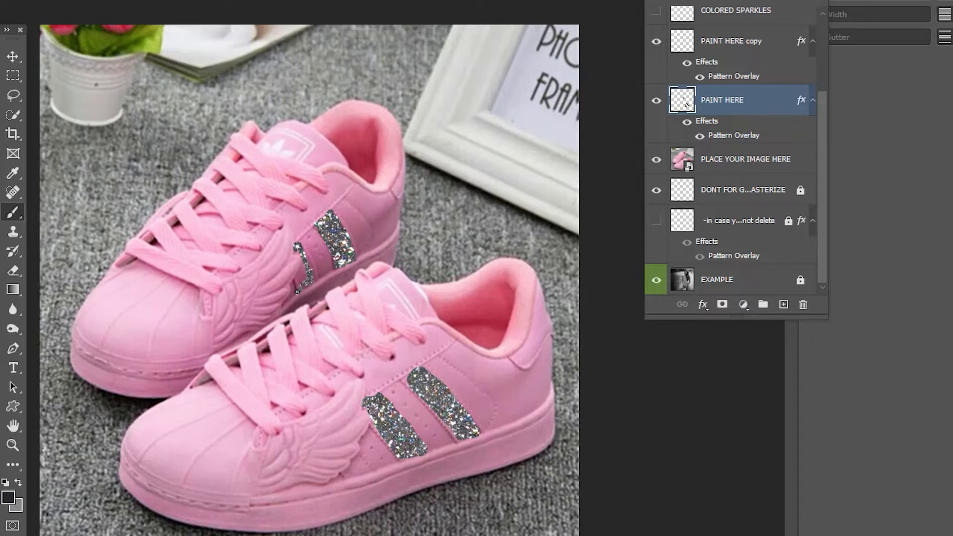
key(ctrl+z)
drag(297, 248, 311, 268)
click(11, 269)
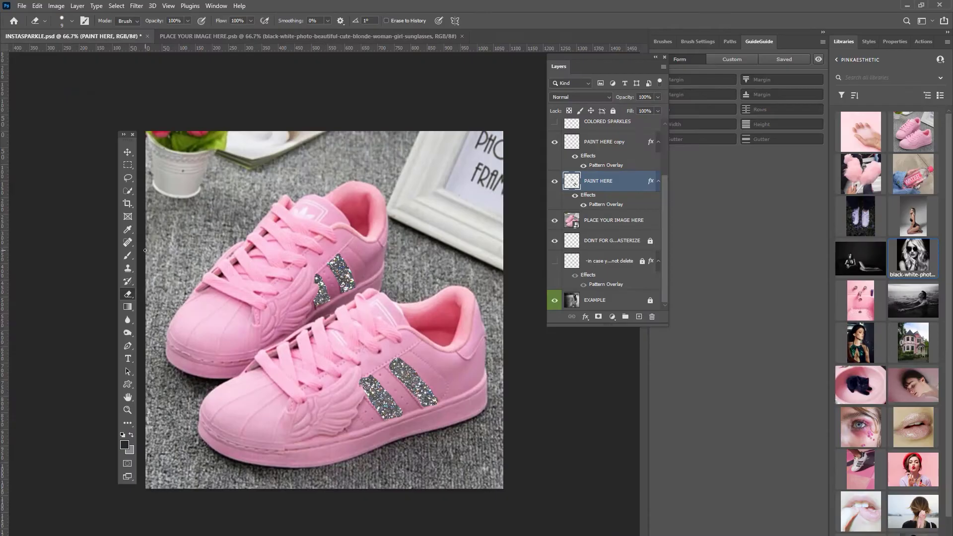
click(20, 217)
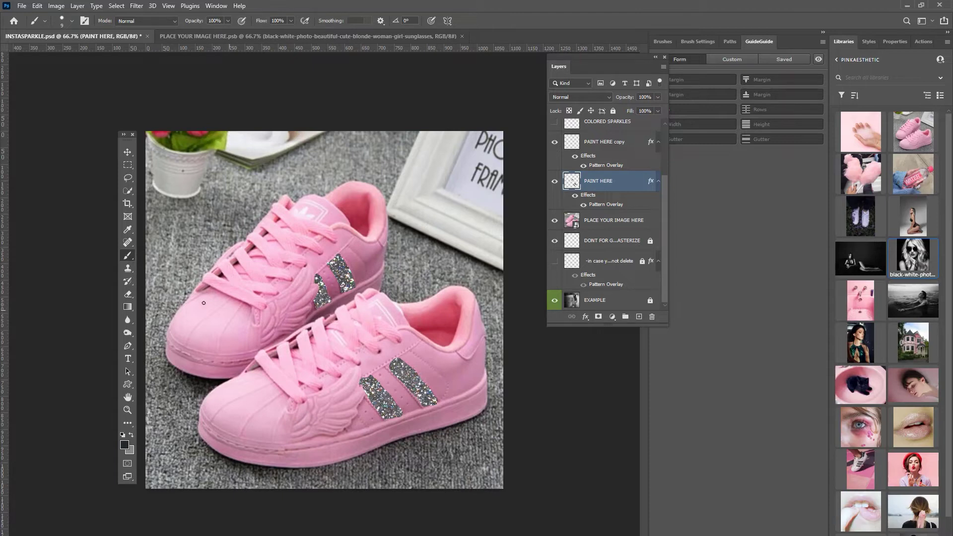
click(126, 295)
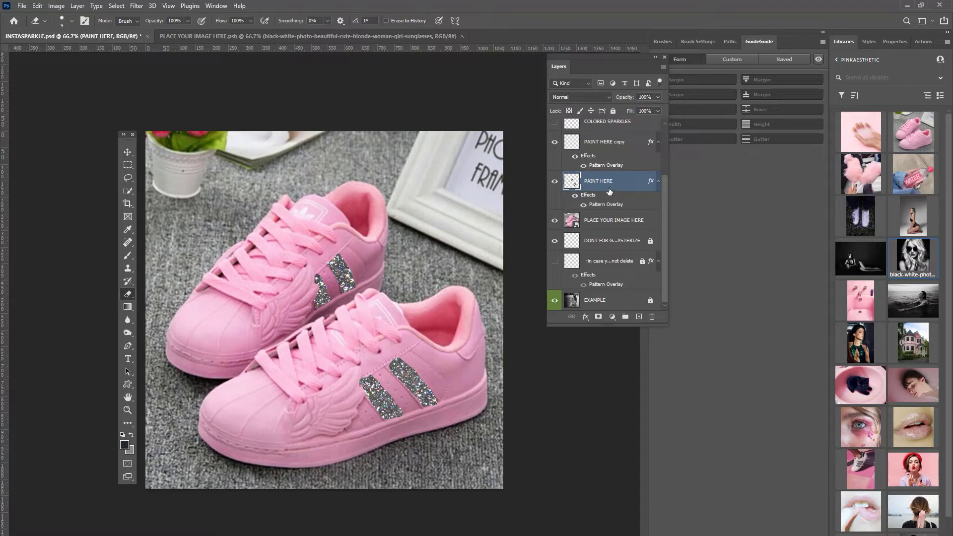
scroll(585, 166, up, 3)
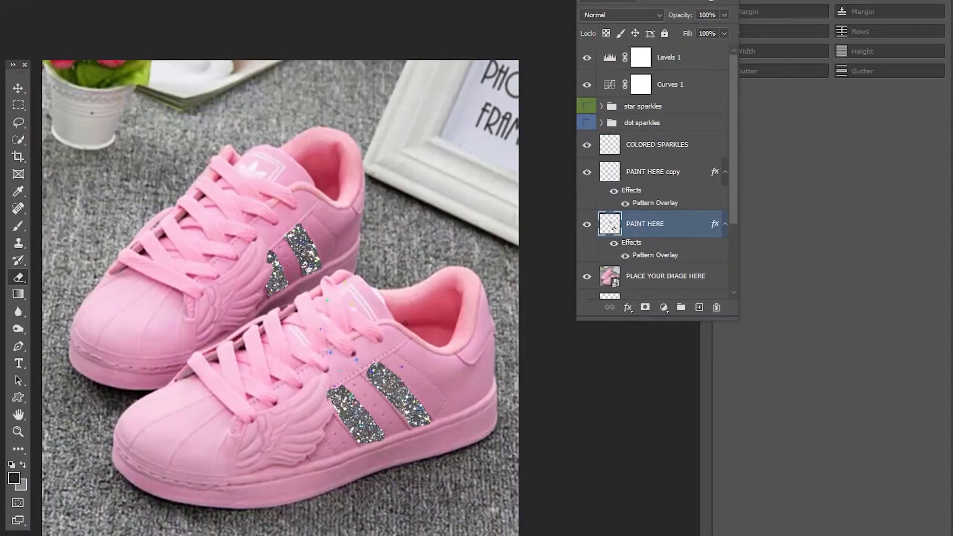
key(v)
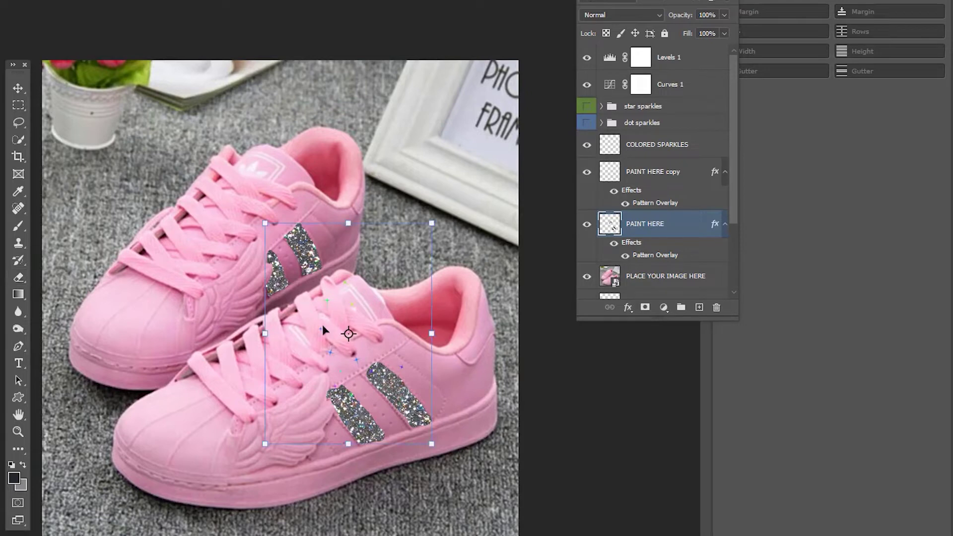
drag(313, 303, 334, 355)
key(ctrl+z)
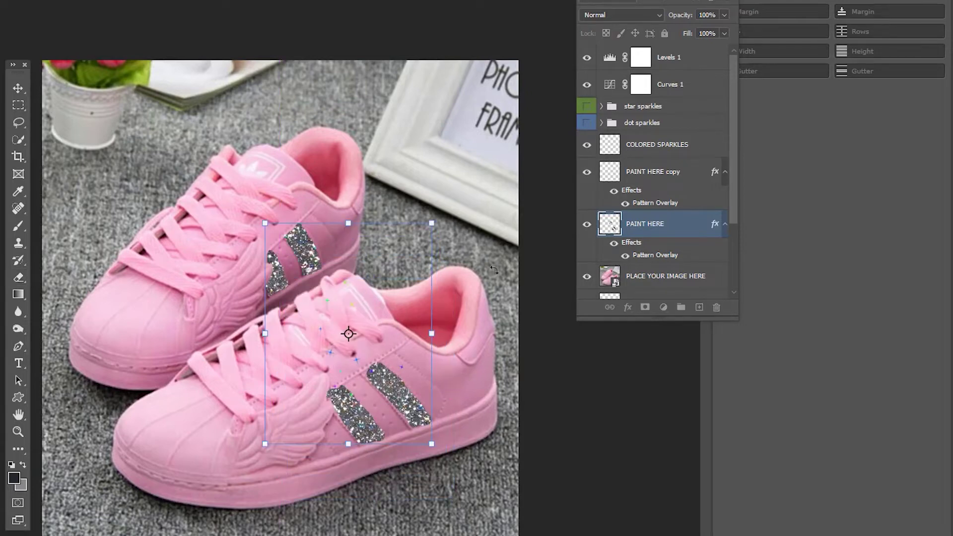
key(e)
Step: Move the COLORED SPARKLES layer over the front sneaker's glitter stripes and rotate it to spread across them
click(645, 149)
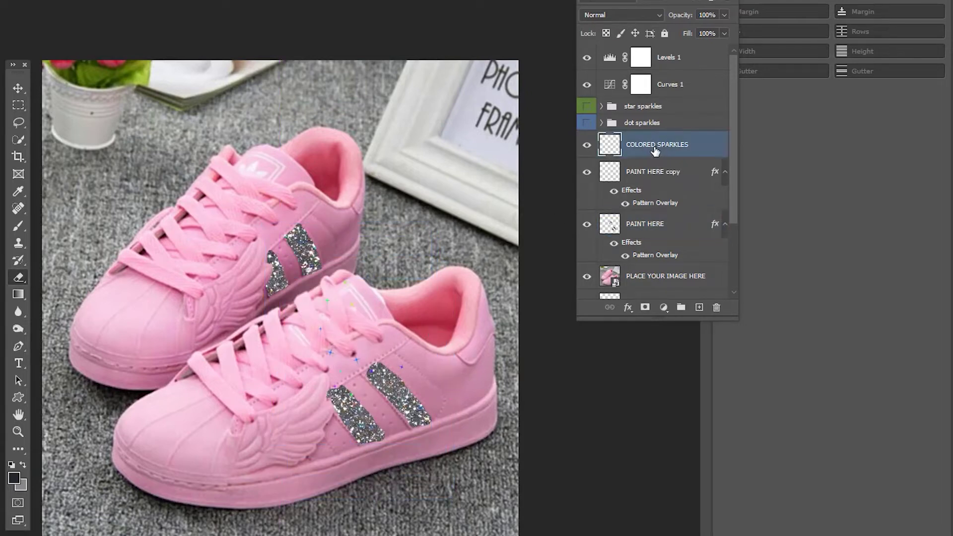
key(v)
drag(334, 318, 336, 367)
drag(277, 342, 381, 347)
key(Return)
Step: Duplicate the COLORED SPARKLES layer, then place the copy over the rear sneaker's glitter stripes, rotated about -22°
right_click(691, 149)
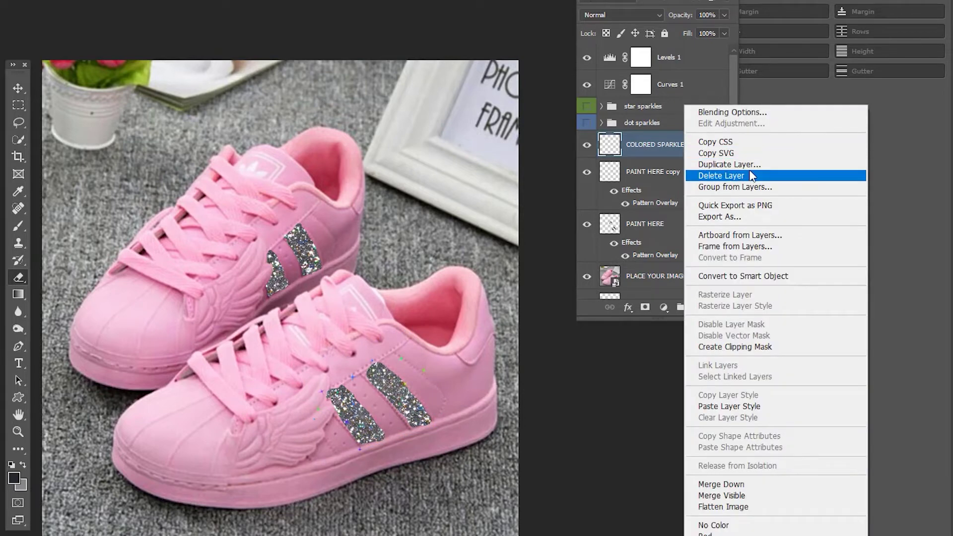
click(724, 165)
click(581, 107)
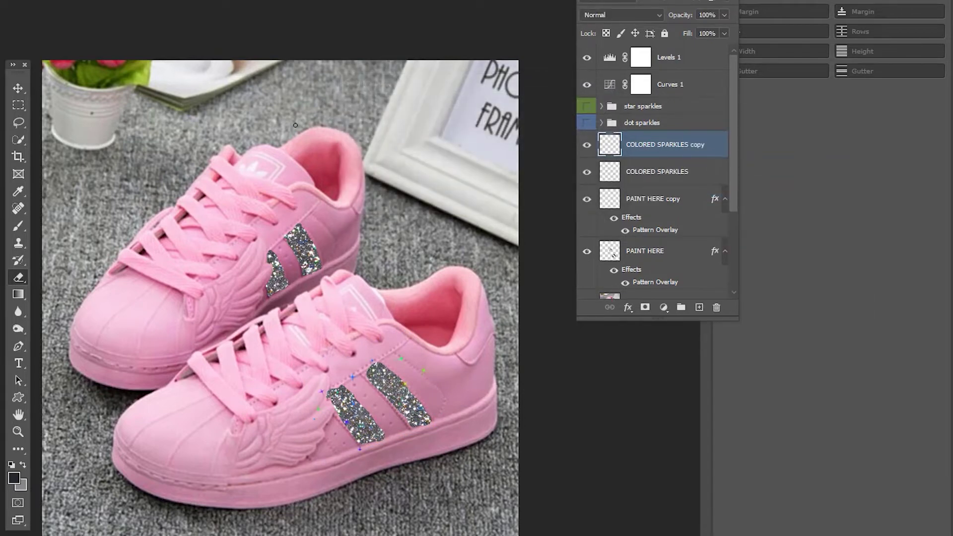
key(ctrl+t)
drag(380, 376, 291, 232)
drag(187, 242, 198, 268)
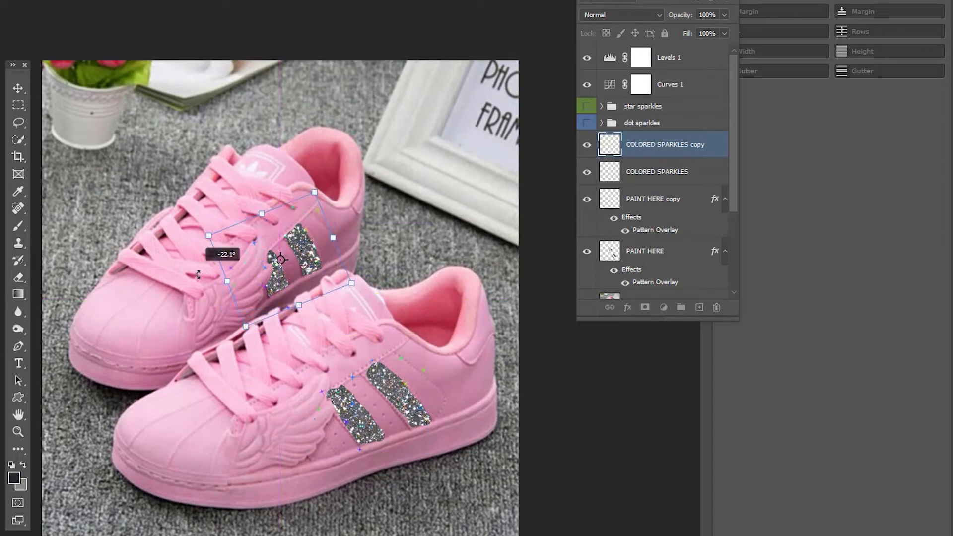
key(Return)
key(e)
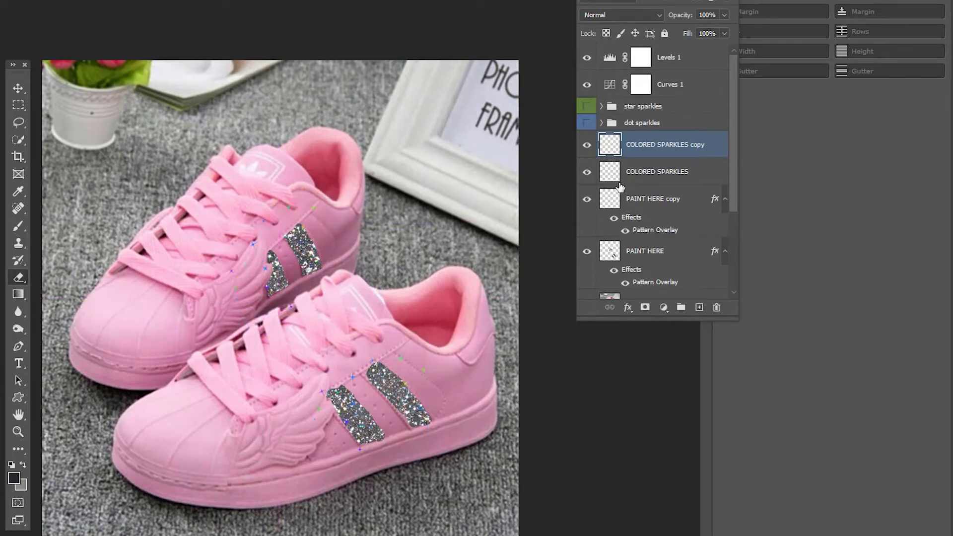
Step: Make the star sparkles group visible and expand it to list its layers
click(587, 106)
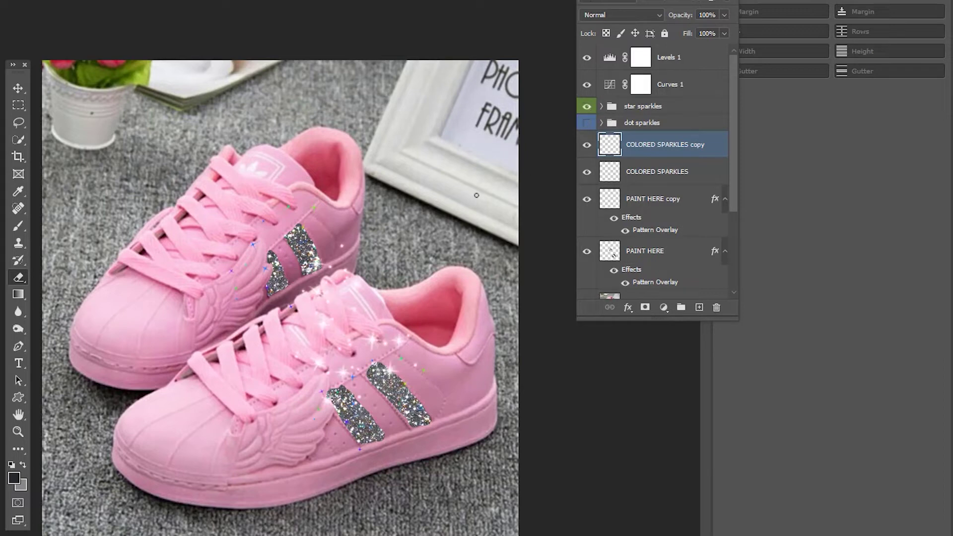
click(645, 110)
click(602, 106)
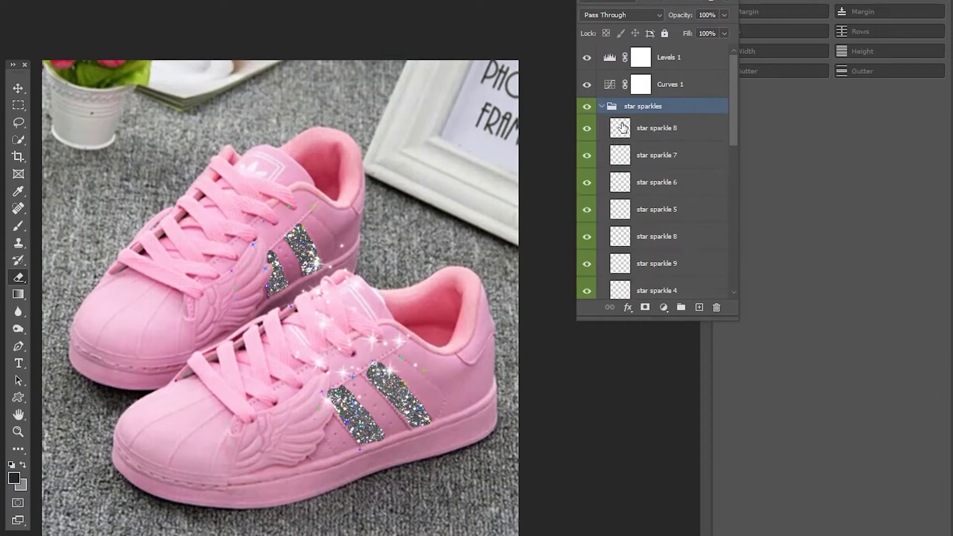
Step: Move all the star sparkle layers together over the front sneaker's glitter stripes and rotate them to spread around the stripes
click(630, 128)
scroll(655, 199, down, 3)
shift+click(646, 237)
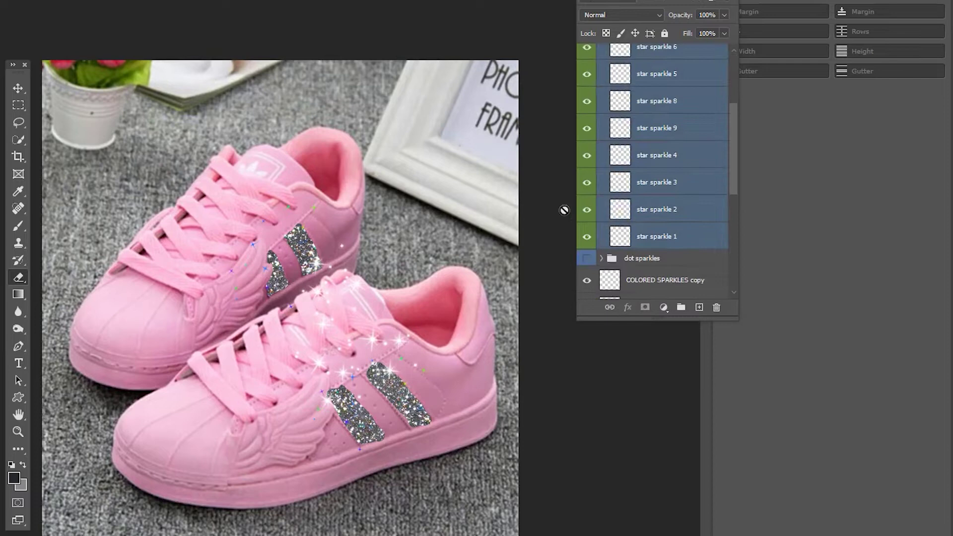
key(ctrl+t)
drag(326, 295, 339, 371)
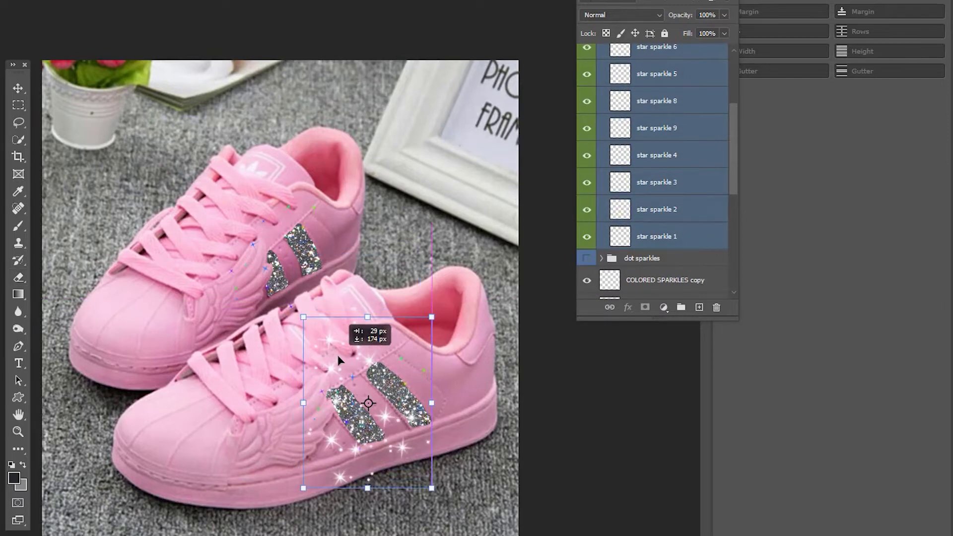
drag(263, 350, 344, 461)
drag(317, 405, 319, 399)
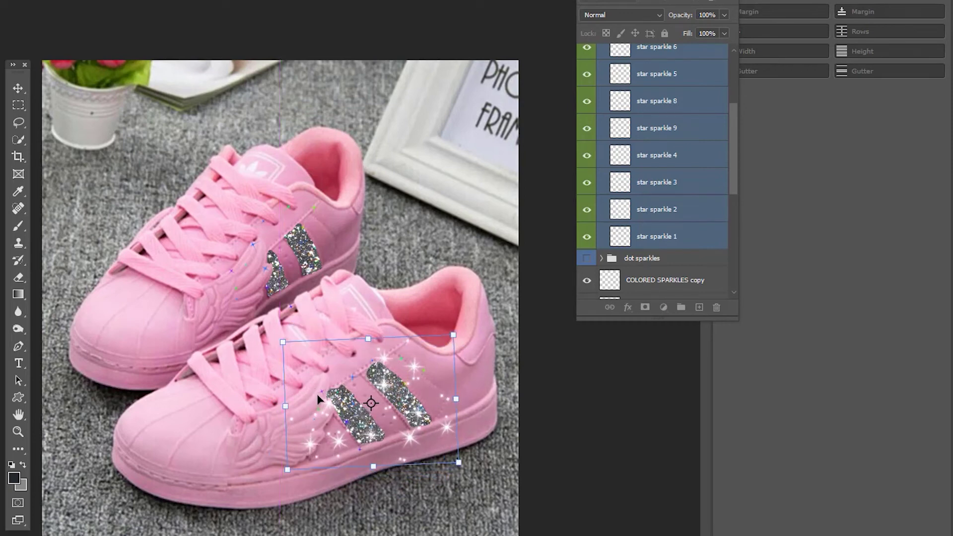
key(Return)
key(e)
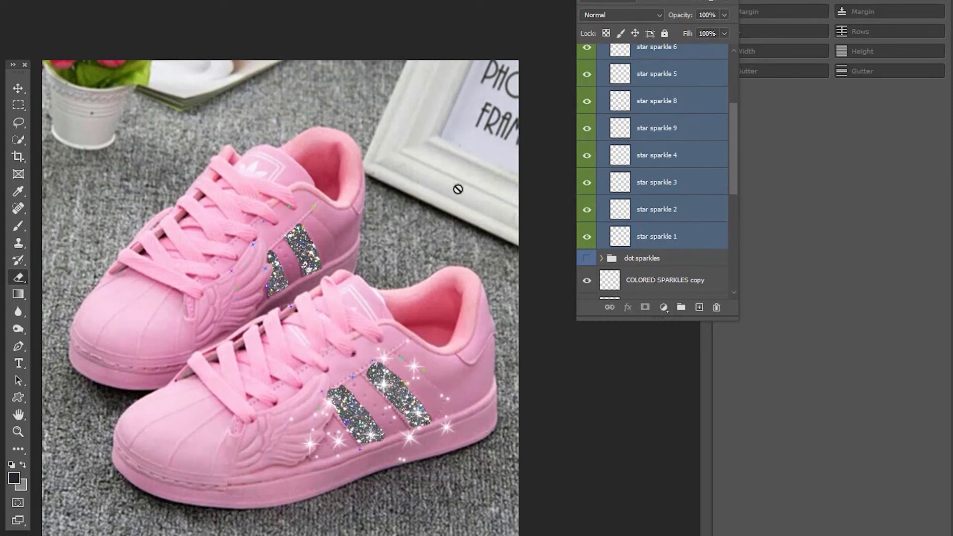
Step: Move the star sparkle 6 and star sparkle 3 layers individually from the front sneaker onto the rear sneaker's glitter stripes
click(18, 88)
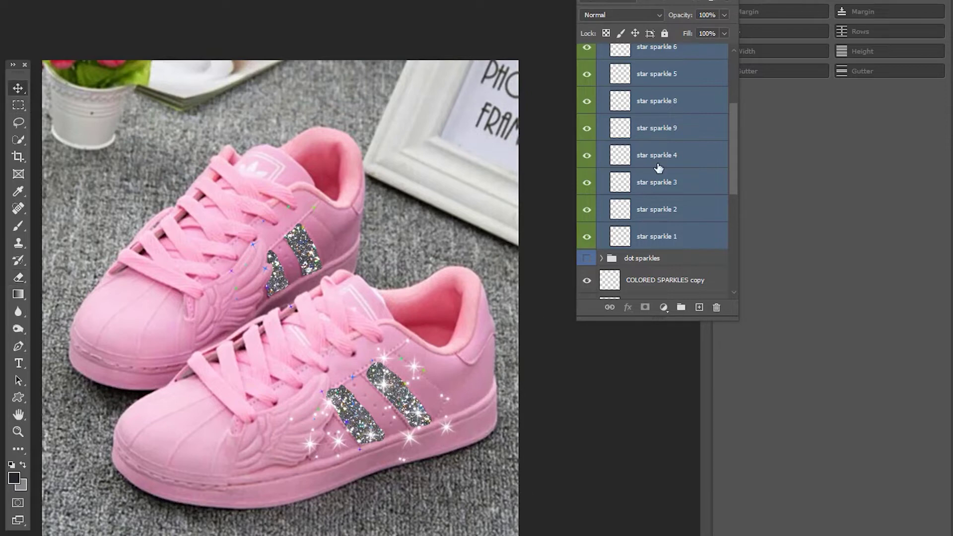
click(665, 210)
right_click(450, 429)
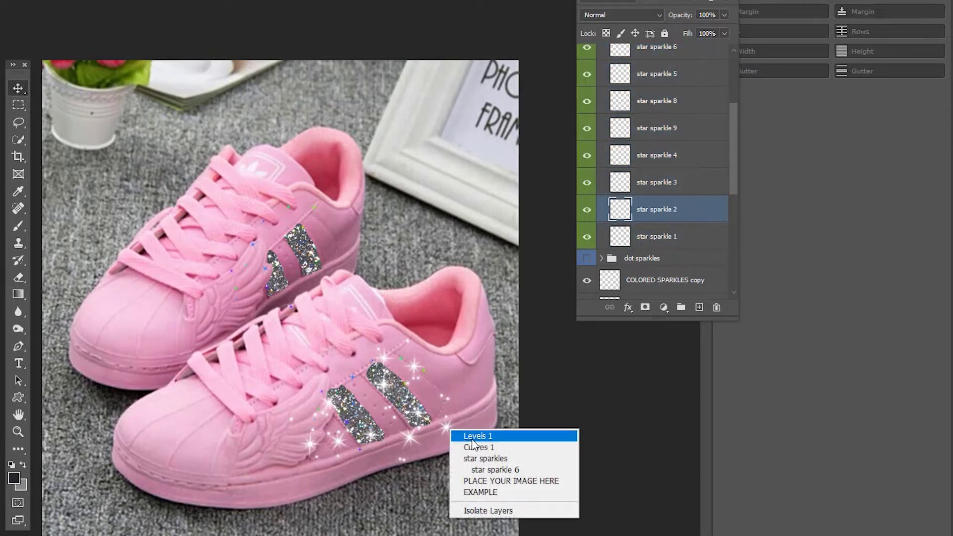
click(494, 470)
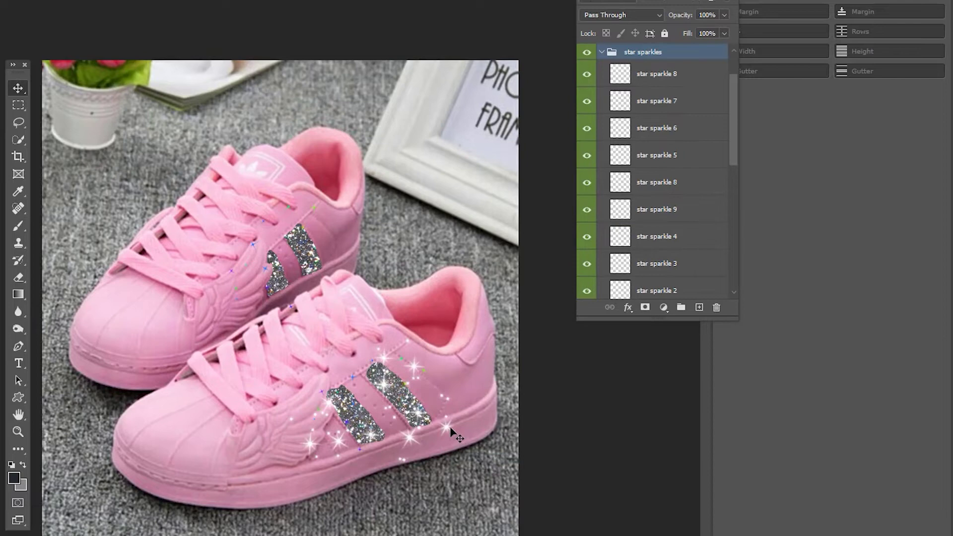
drag(361, 358, 284, 241)
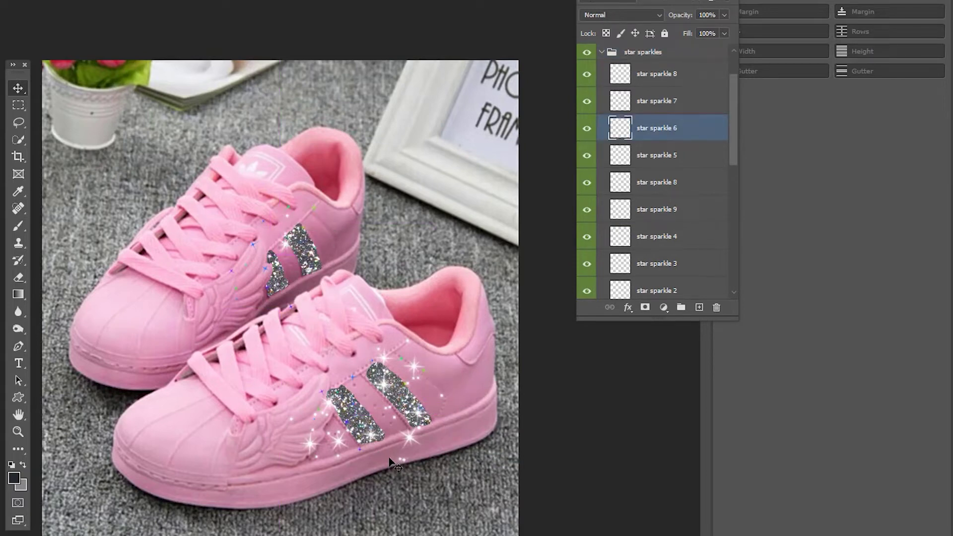
drag(408, 443, 300, 265)
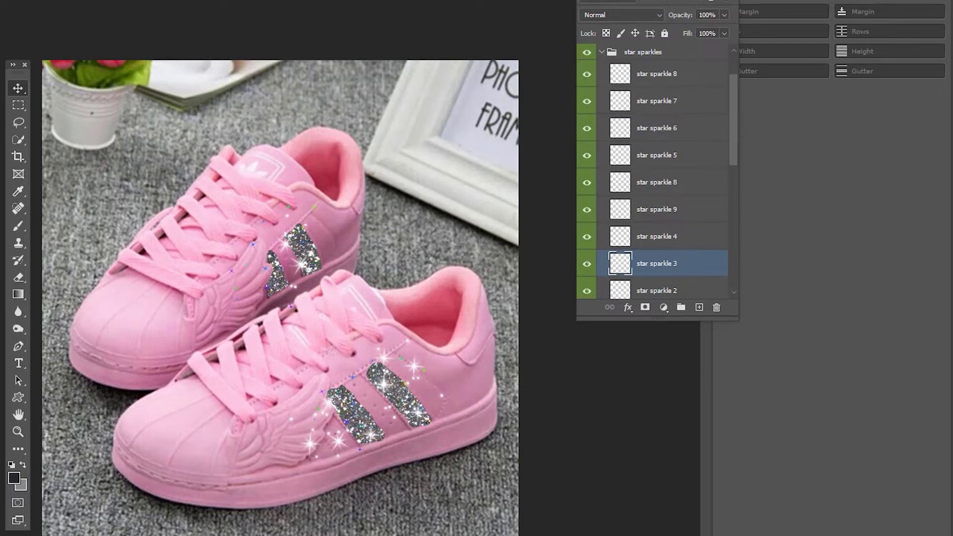
click(22, 5)
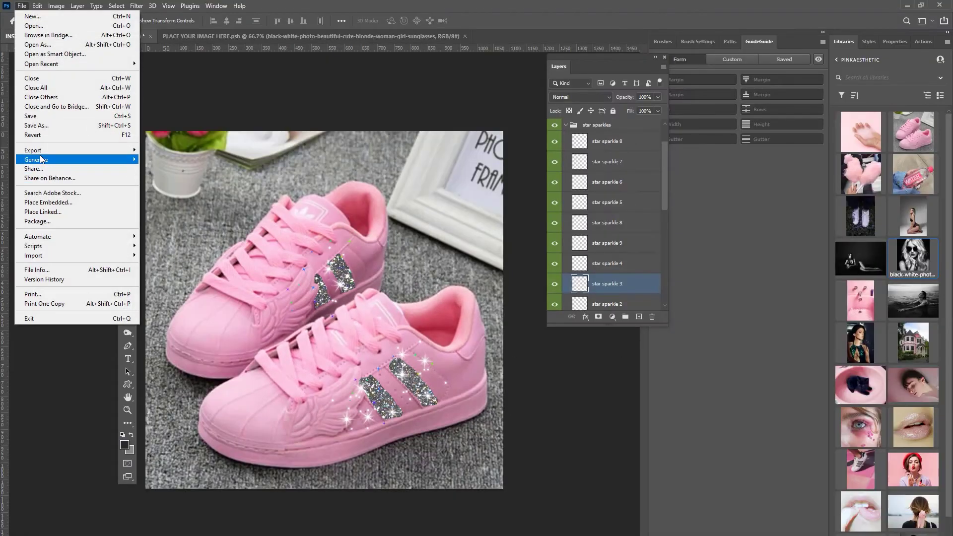
click(74, 126)
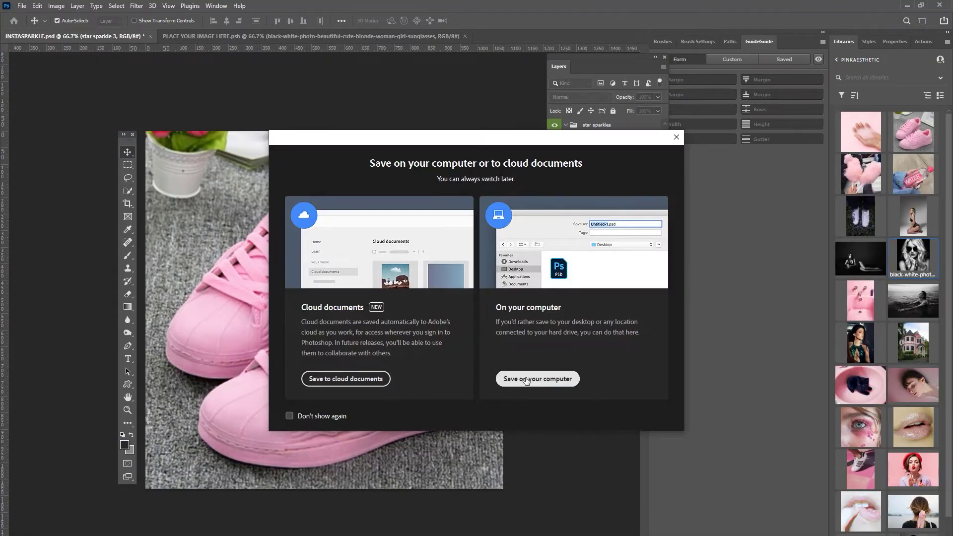
click(676, 138)
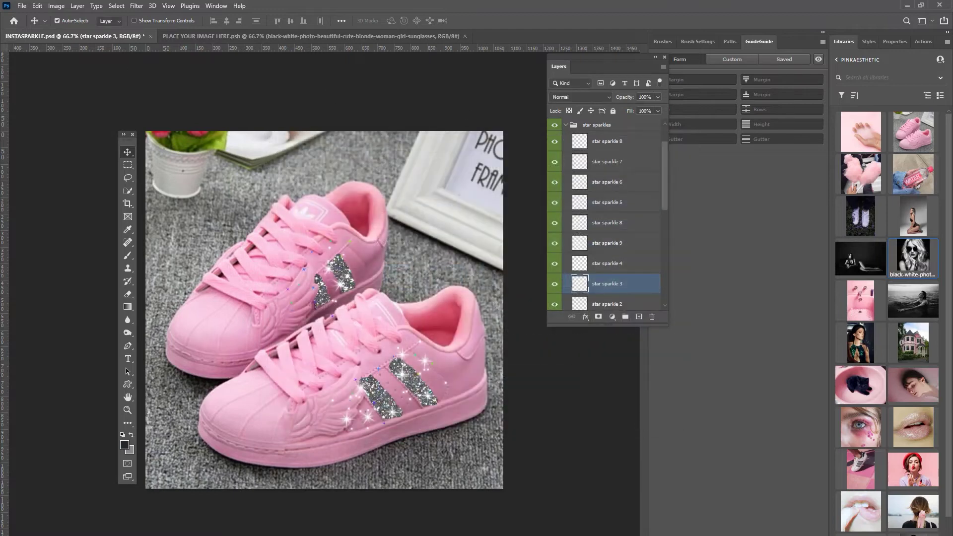
Step: Open Save for Web (Legacy) for the sneaker image and preview the whole original version
click(22, 6)
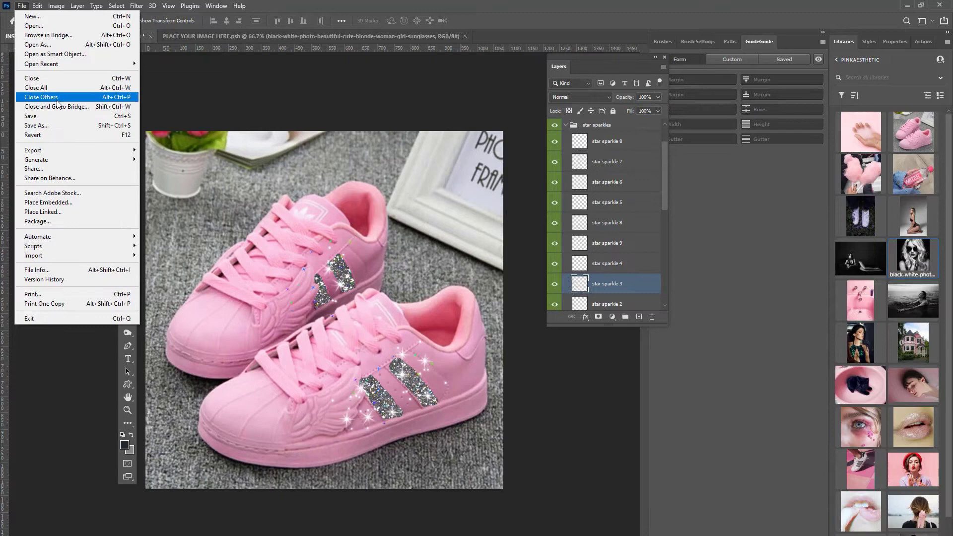
mouse_move(50, 150)
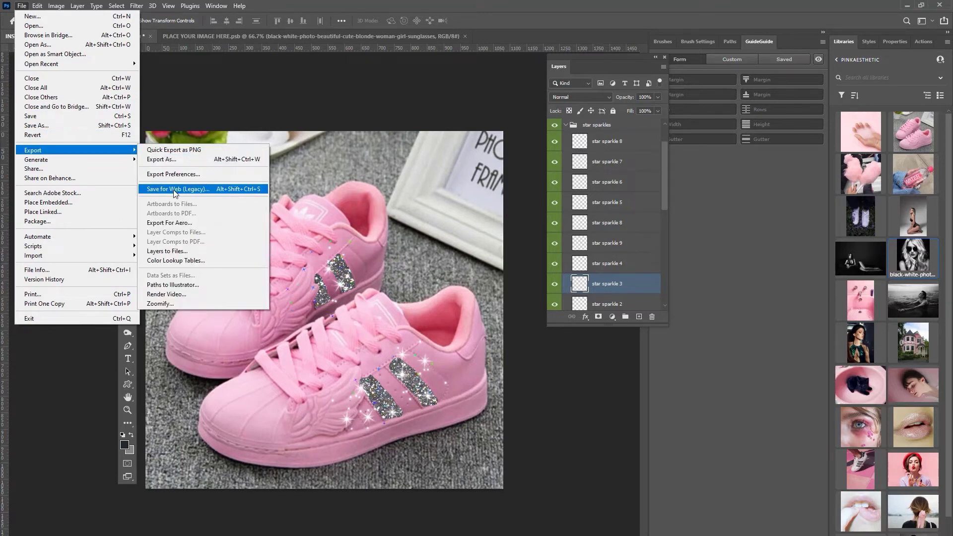
click(164, 186)
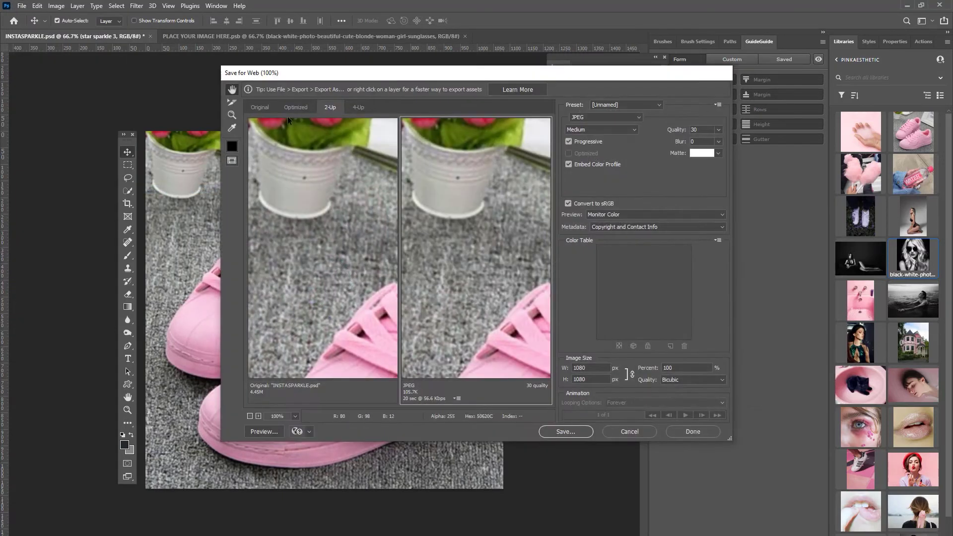
click(257, 106)
drag(403, 274, 364, 216)
key(ctrl+minus)
key(ctrl+minus)
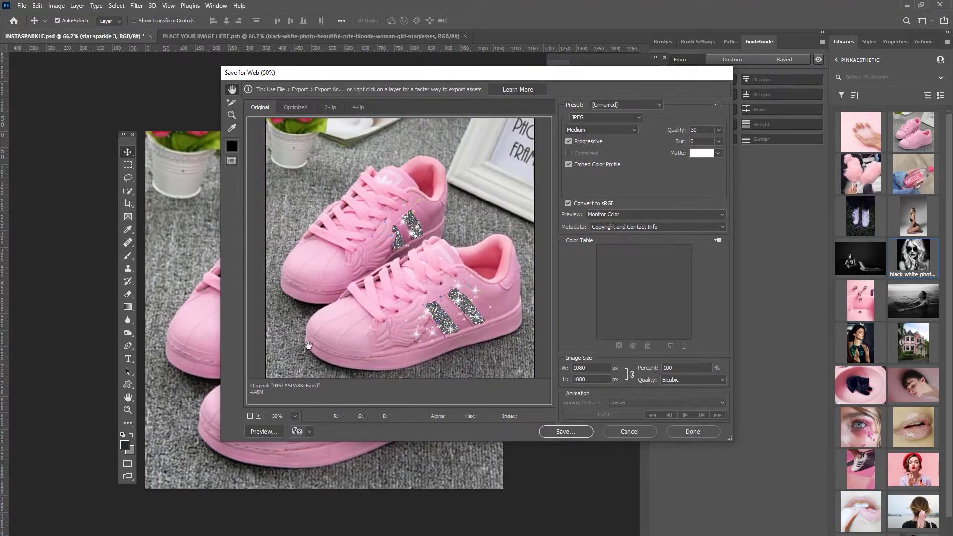
Step: Save the JPEG export to the Desktop as INSTASPARKLE.jpg
click(587, 433)
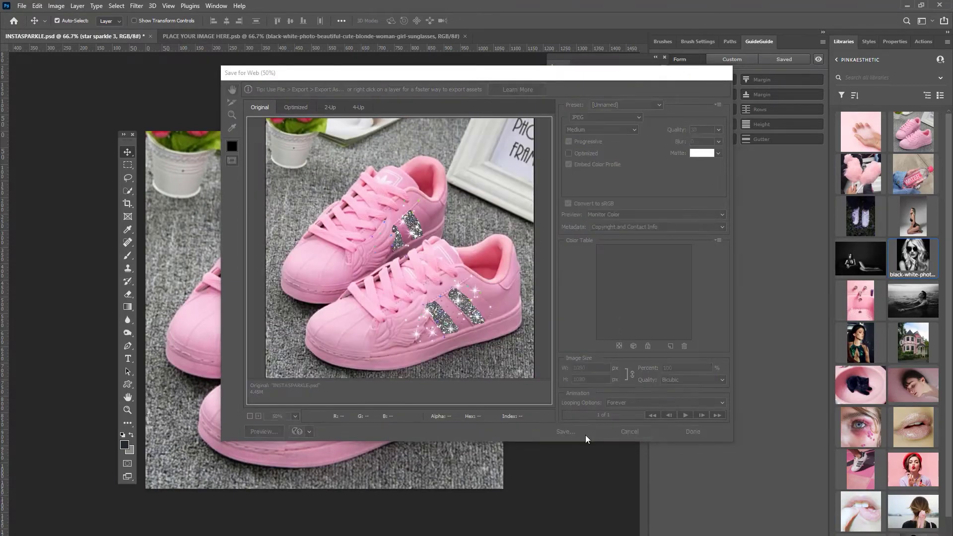
click(257, 170)
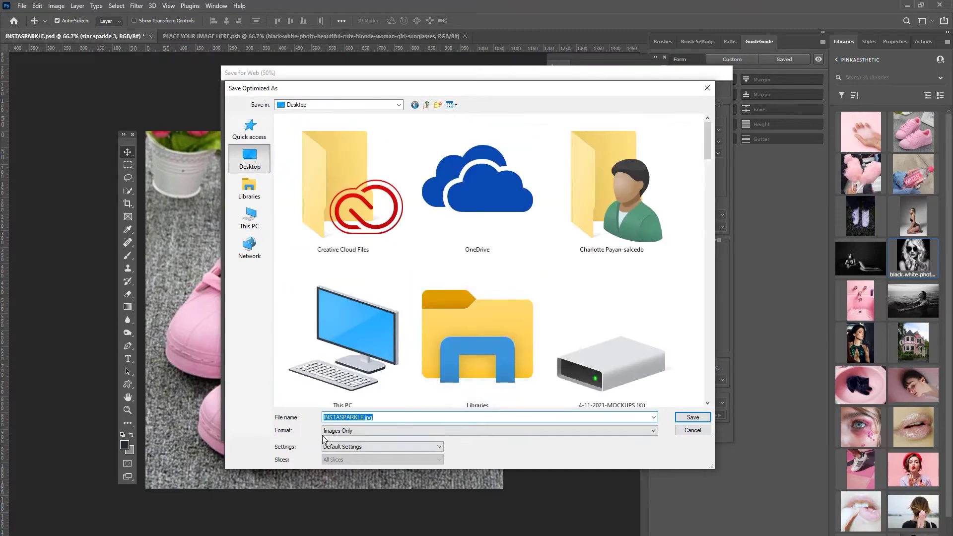
click(693, 417)
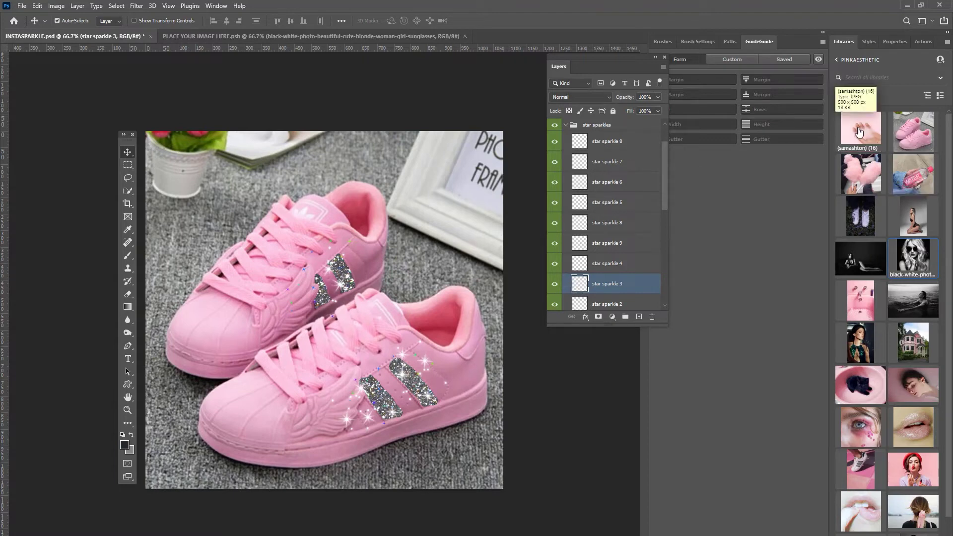
Step: Place the pink hand photo from the library so it covers the whole canvas, and rasterize its layer
drag(859, 133, 452, 306)
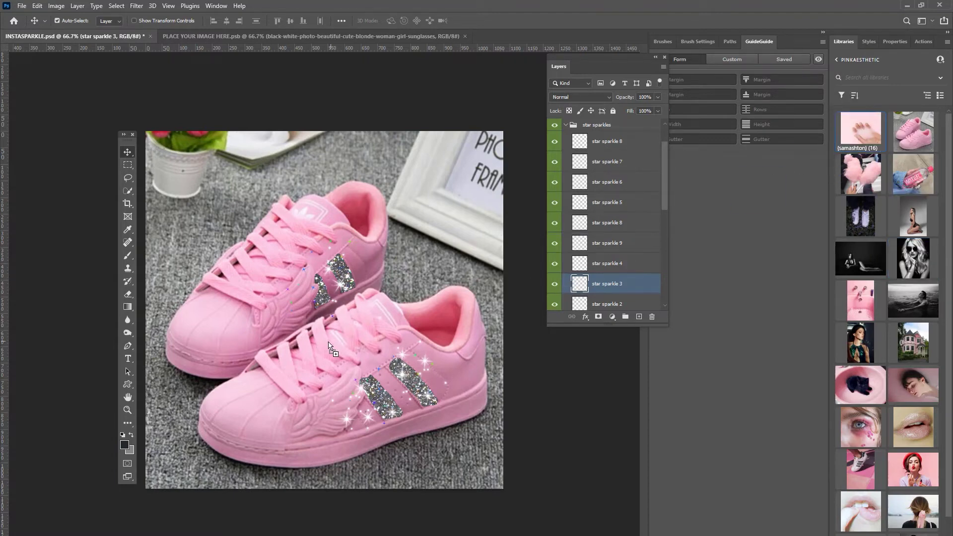
drag(329, 346, 325, 304)
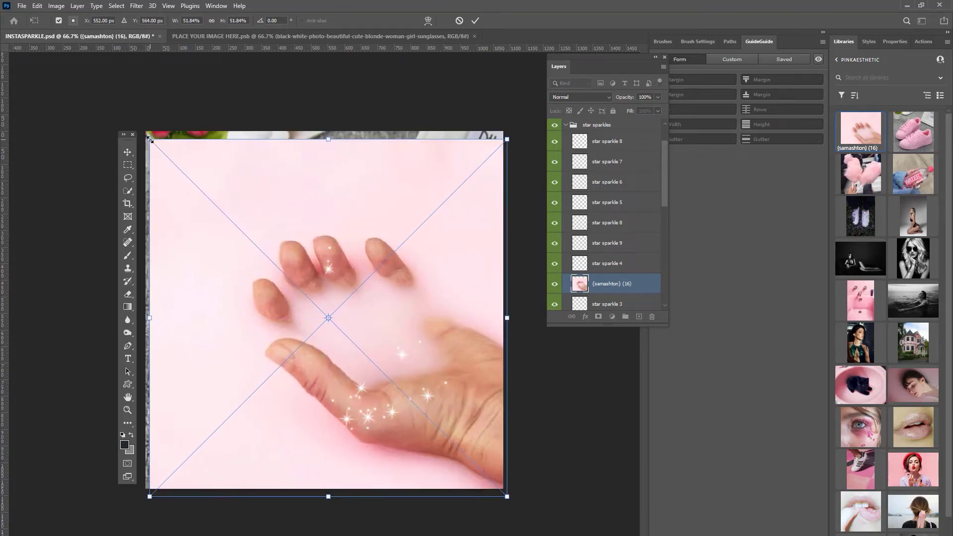
drag(149, 139, 136, 114)
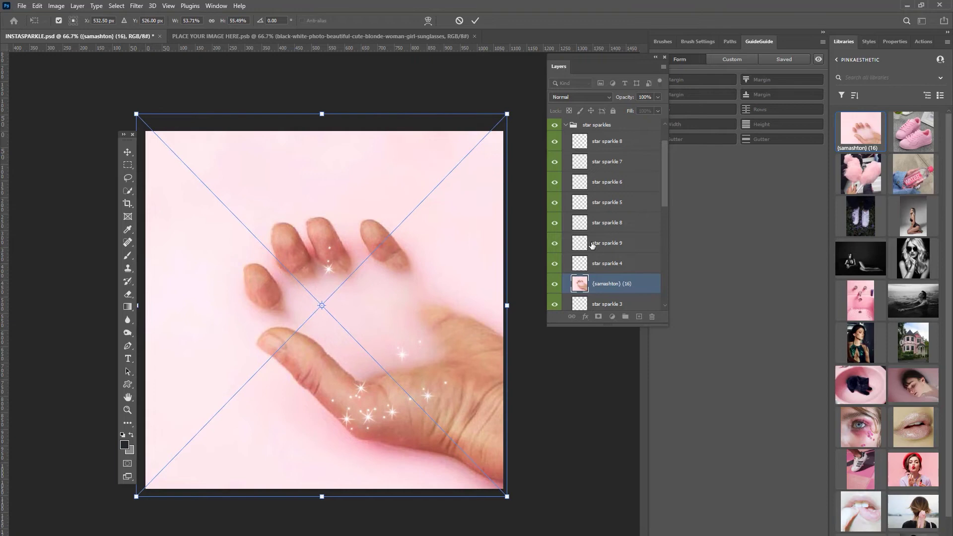
key(Return)
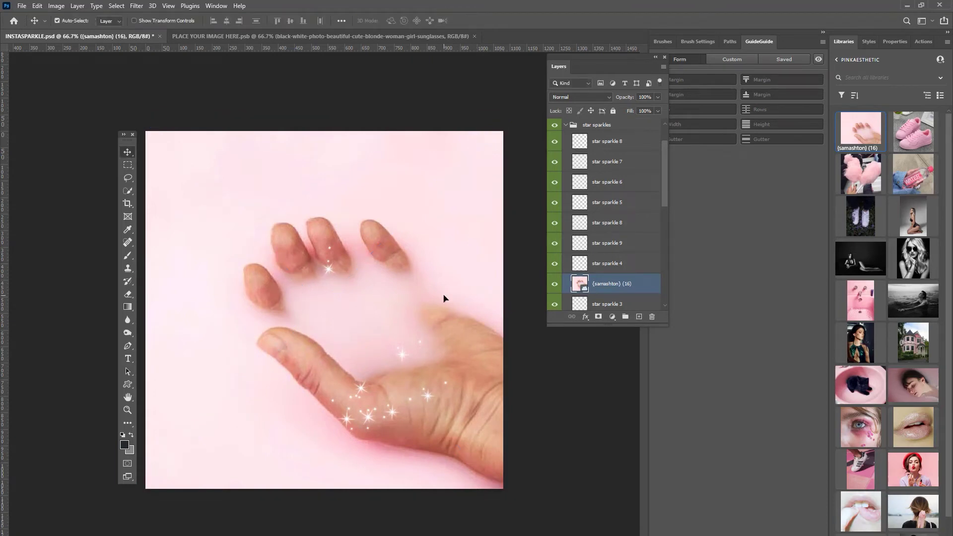
right_click(636, 294)
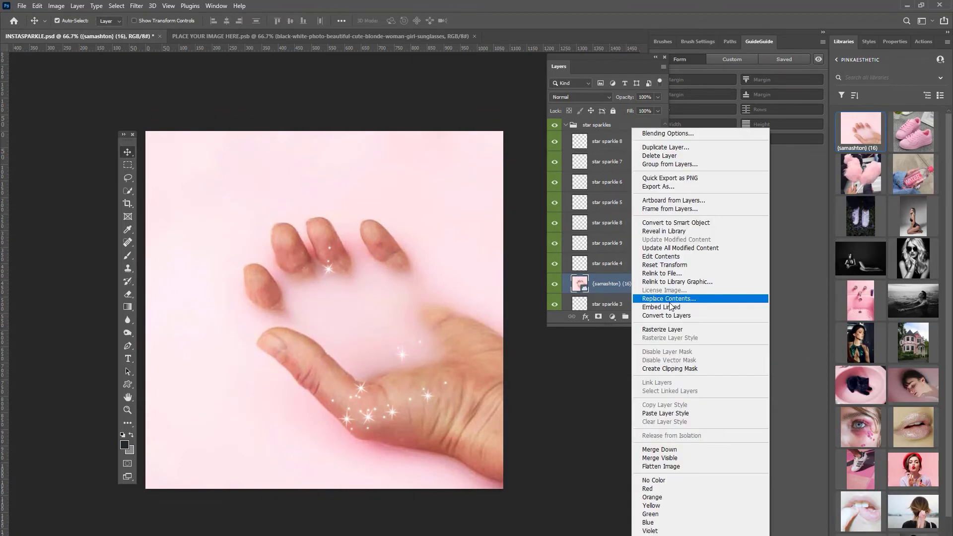
click(662, 329)
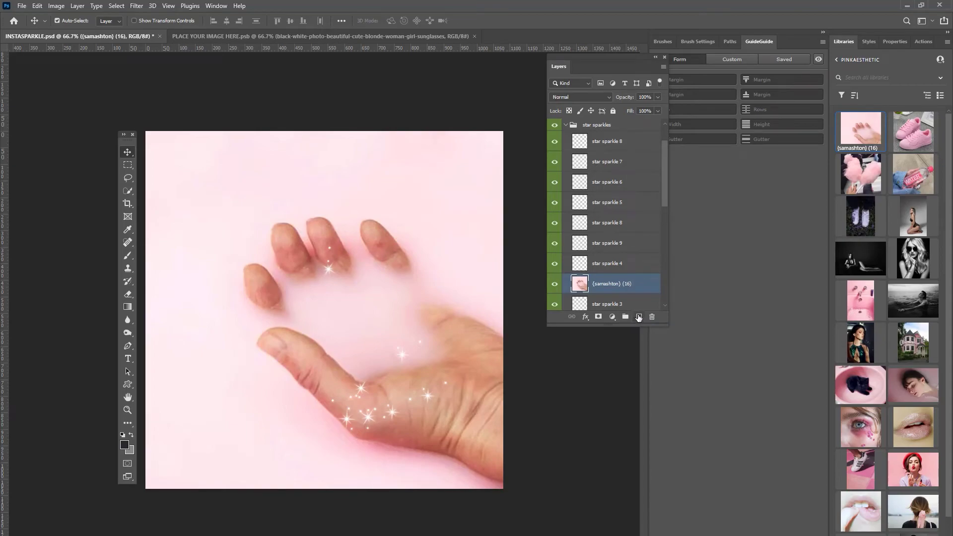
Step: Add an empty layer above the hand photo and move the PAINT HERE copy layer between it and the photo
click(639, 316)
scroll(619, 284, down, 5)
scroll(619, 283, down, 2)
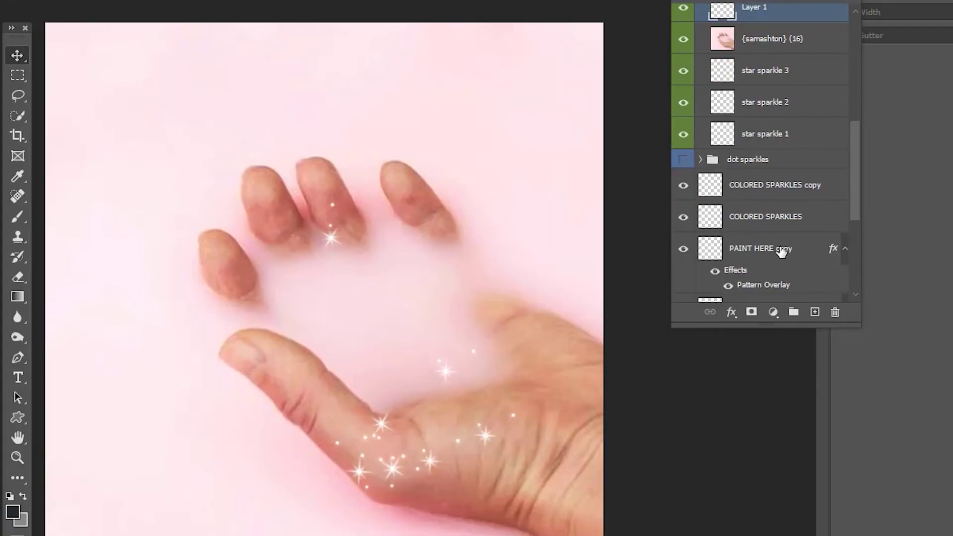
drag(781, 251, 759, 23)
Step: Brush silver glitter over the open palm between the fingertips and thumb on the PAINT HERE copy layer
click(18, 217)
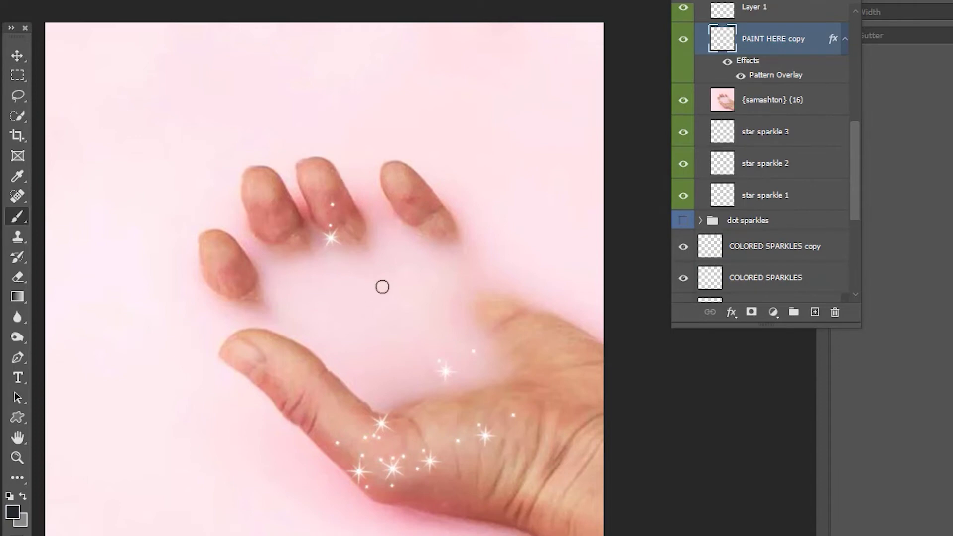
mouse_move(447, 314)
mouse_down()
mouse_move(434, 369)
mouse_move(462, 360)
mouse_move(491, 369)
mouse_move(378, 397)
mouse_move(300, 329)
mouse_move(267, 316)
mouse_move(275, 281)
mouse_move(263, 249)
mouse_move(293, 267)
mouse_move(291, 250)
mouse_move(357, 248)
mouse_move(383, 228)
mouse_move(420, 249)
mouse_move(445, 283)
mouse_move(464, 261)
mouse_move(444, 255)
mouse_move(463, 274)
mouse_move(455, 312)
mouse_move(388, 288)
mouse_move(388, 277)
mouse_move(429, 278)
mouse_move(397, 251)
mouse_move(289, 277)
mouse_move(332, 342)
mouse_move(296, 325)
mouse_move(301, 339)
mouse_move(393, 397)
mouse_move(417, 342)
mouse_move(424, 368)
mouse_move(391, 312)
mouse_move(319, 289)
mouse_move(345, 318)
mouse_move(360, 282)
mouse_move(353, 324)
mouse_move(384, 328)
mouse_up()
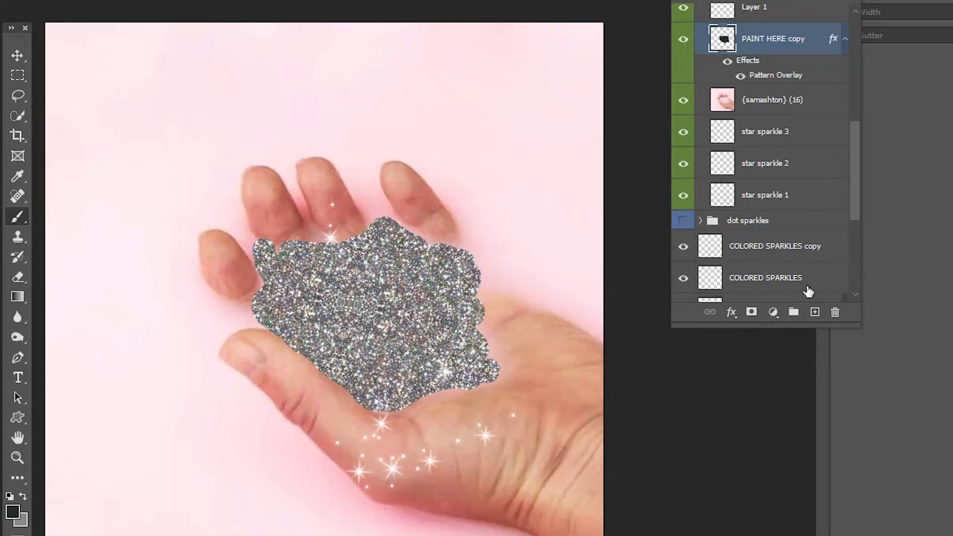
Step: Rasterize the layer style of the PAINT HERE copy glitter layer and set its blend mode to Overlay
right_click(753, 48)
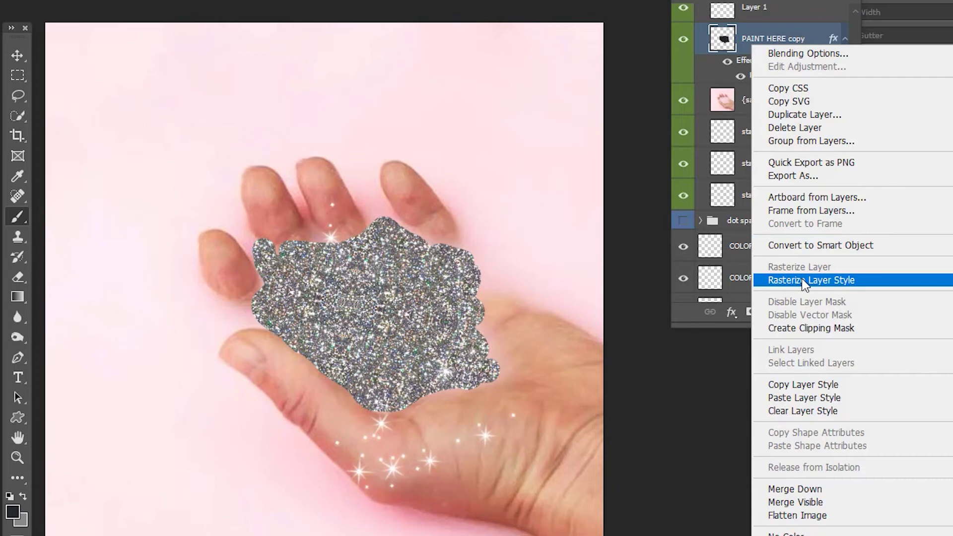
click(776, 279)
click(725, 1)
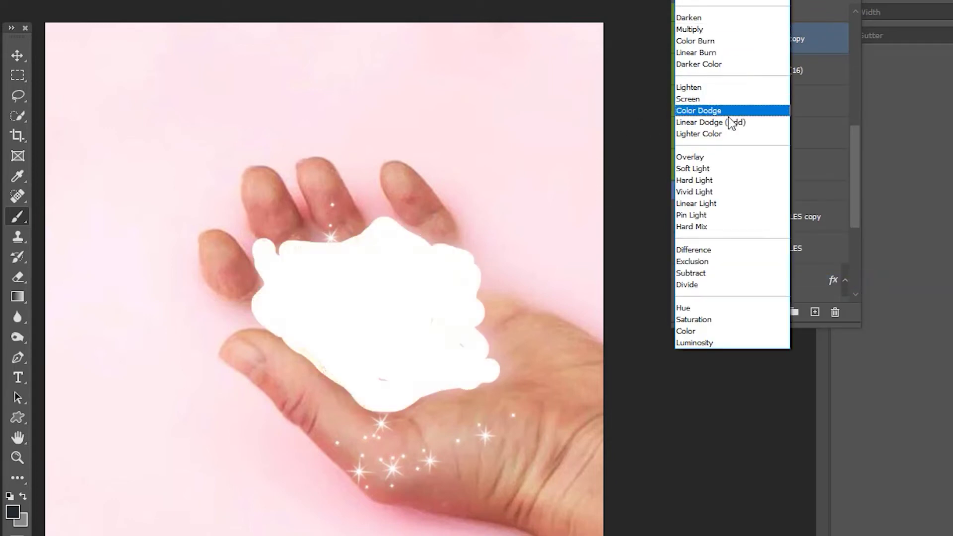
click(743, 158)
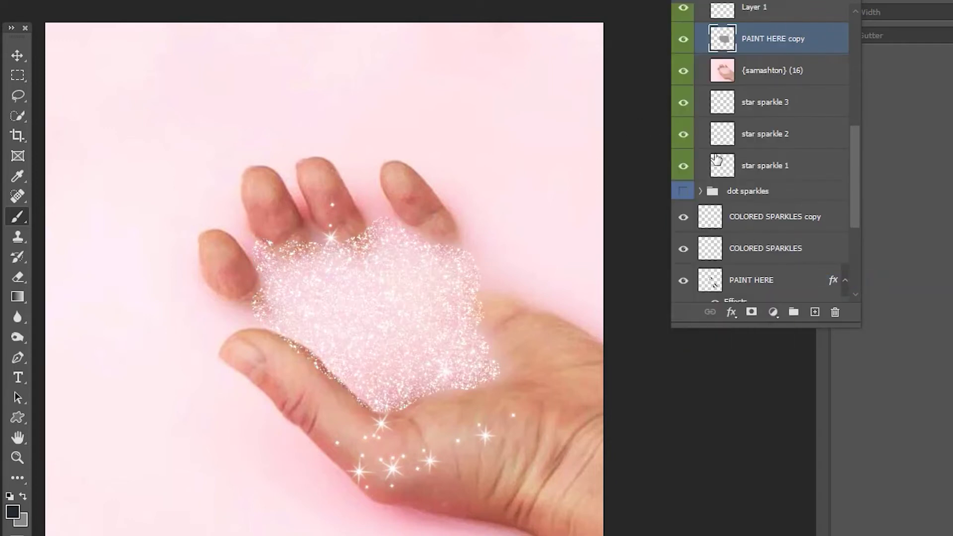
click(732, 3)
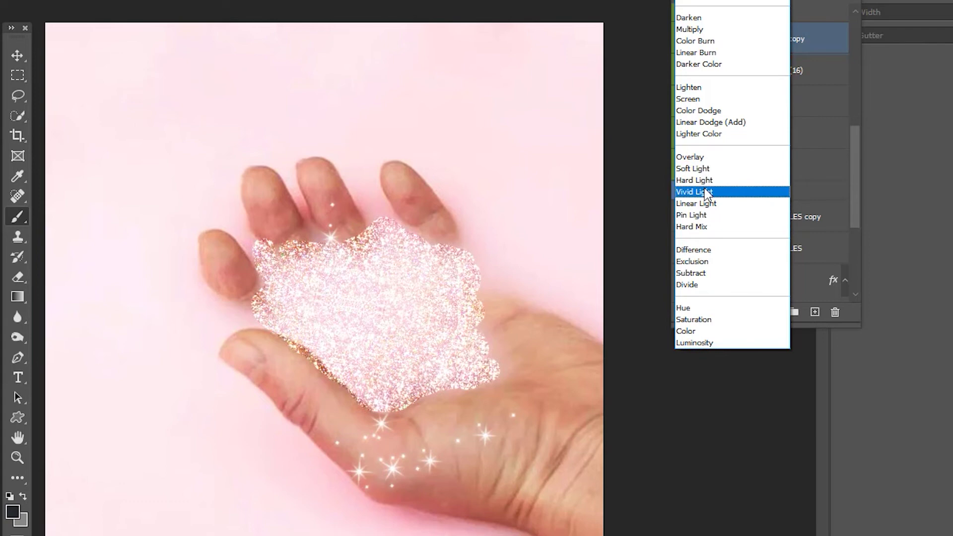
click(696, 156)
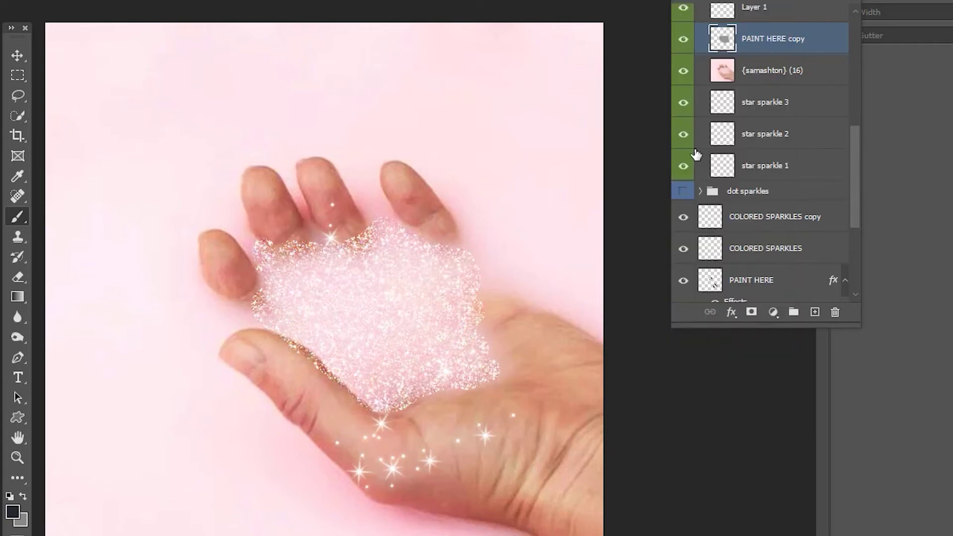
Step: Tune the strength of the Levels 1 adjustment layer to deepen the hand photo's tones
scroll(751, 71, up, 10)
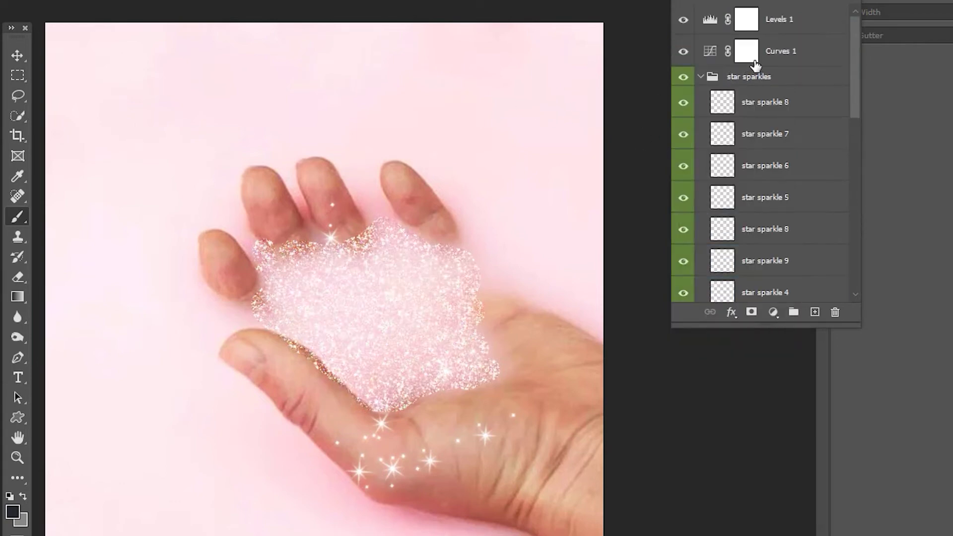
click(784, 51)
click(799, 24)
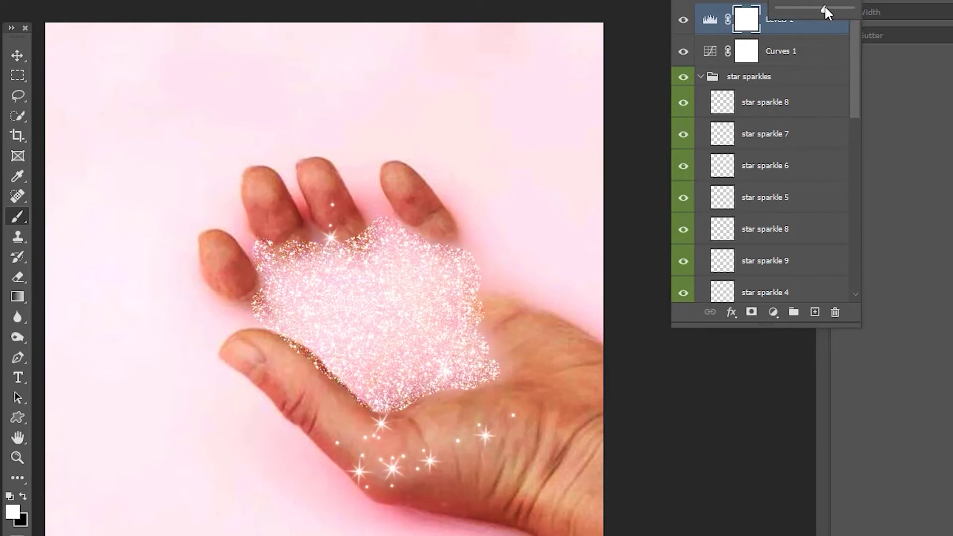
drag(824, 8, 830, 9)
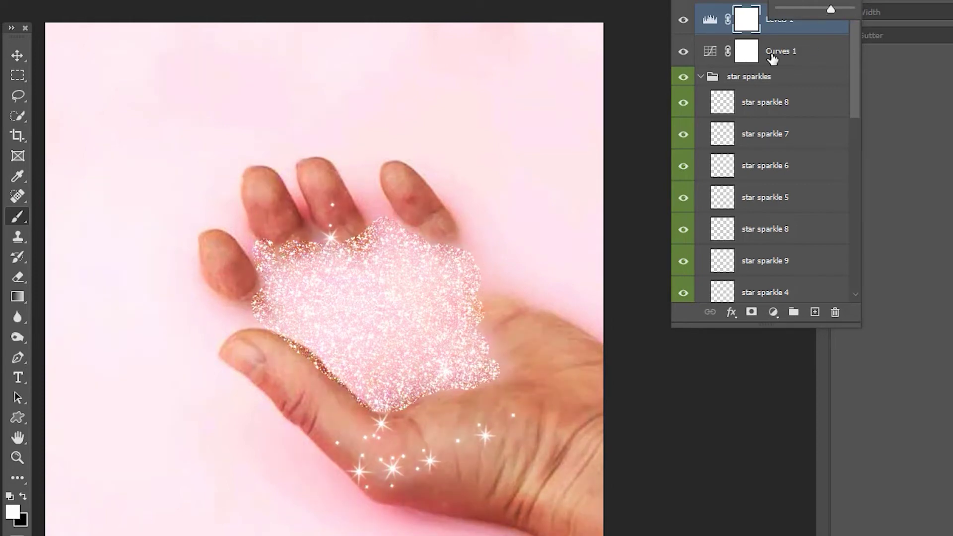
Step: Reduce the strength of the Curves 1 adjustment layer almost to its minimum
click(772, 58)
click(848, 1)
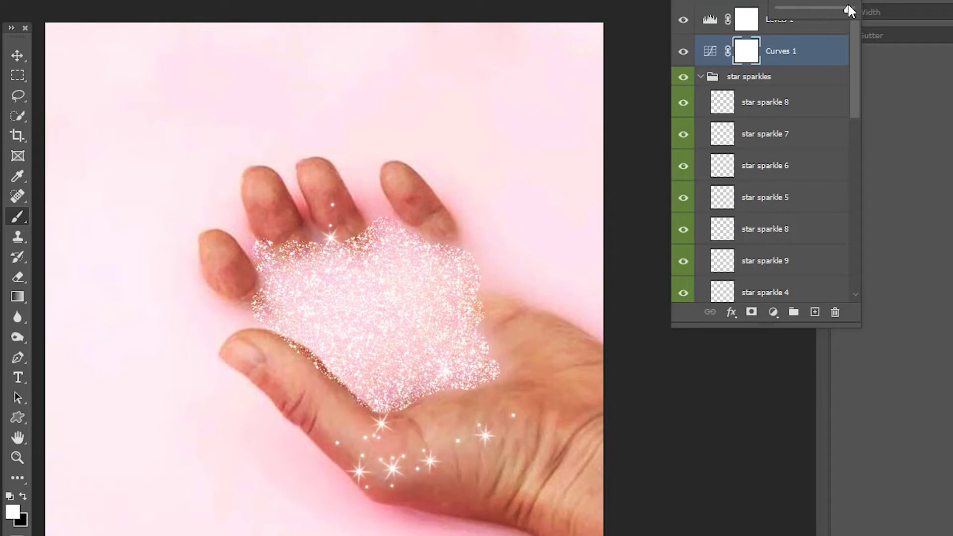
drag(849, 7, 849, 8)
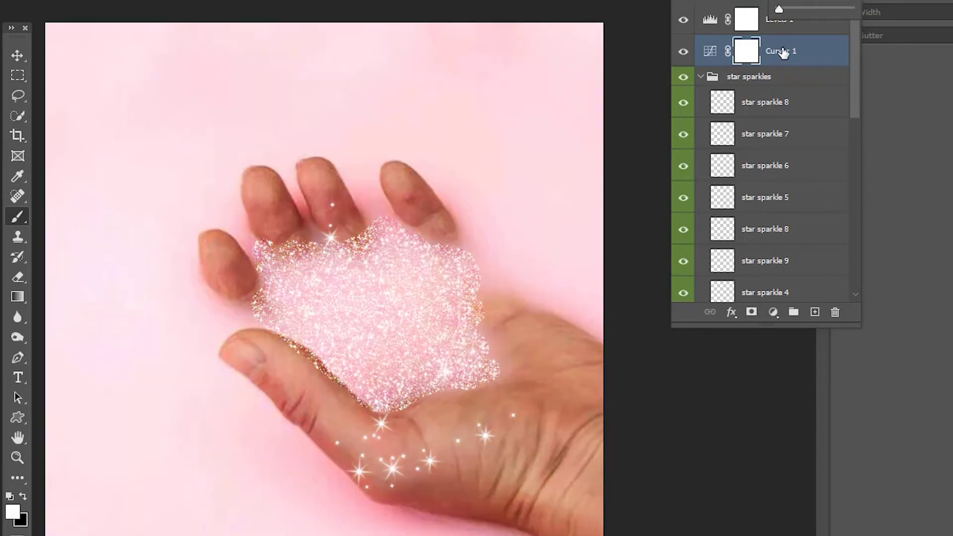
click(710, 51)
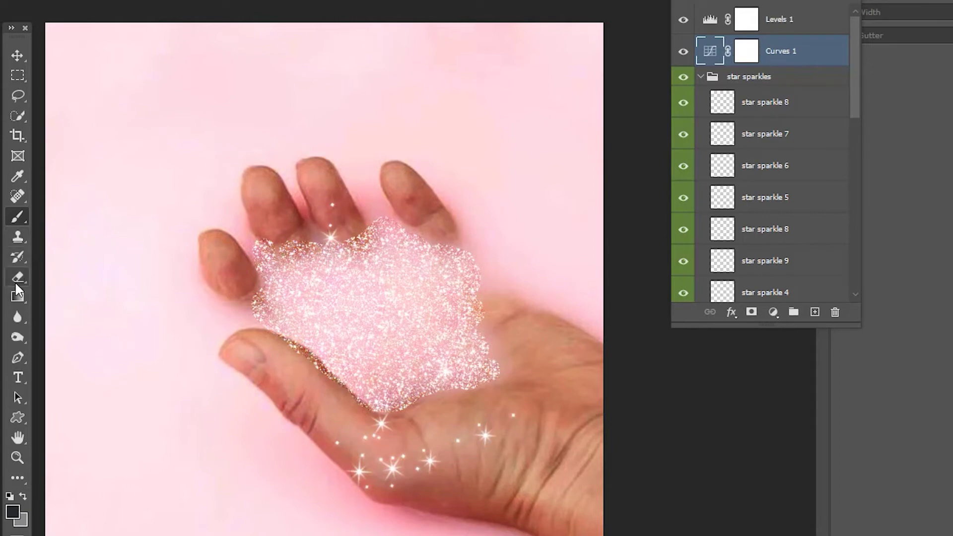
Step: Select the PAINT HERE copy glitter layer for editing with the Eraser tool
scroll(758, 183, down, 5)
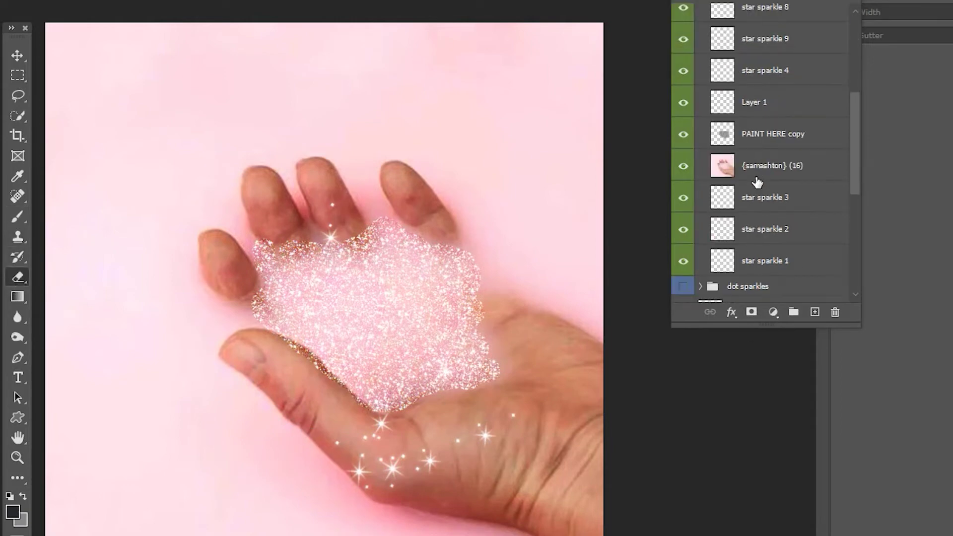
click(772, 137)
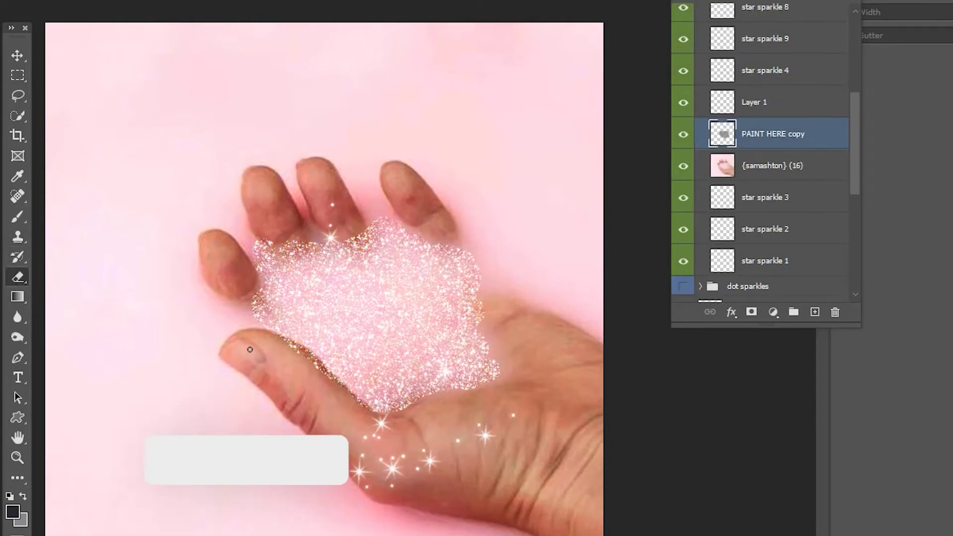